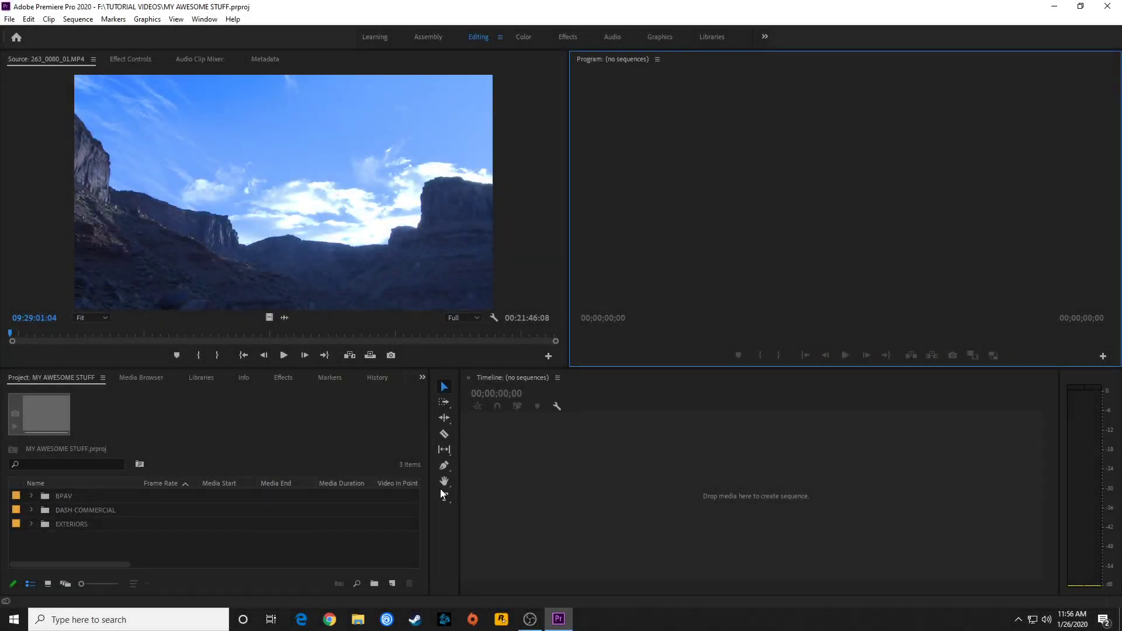
Expand DASH COMMERCIAL, drag its first clip toward the empty timeline, then collapse the bin.
{"action": "left_click", "coordinate": [29, 508]}
{"action": "left_click", "coordinate": [88, 524]}
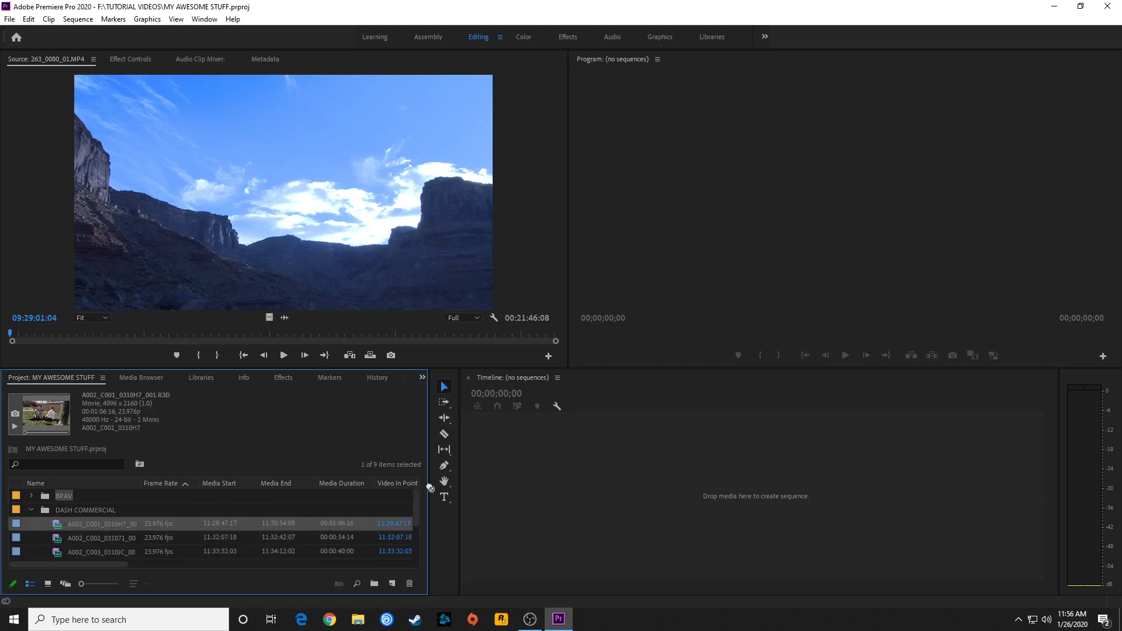
{"action": "left_click_drag", "start_coordinate": [430, 487], "coordinate": [106, 529]}
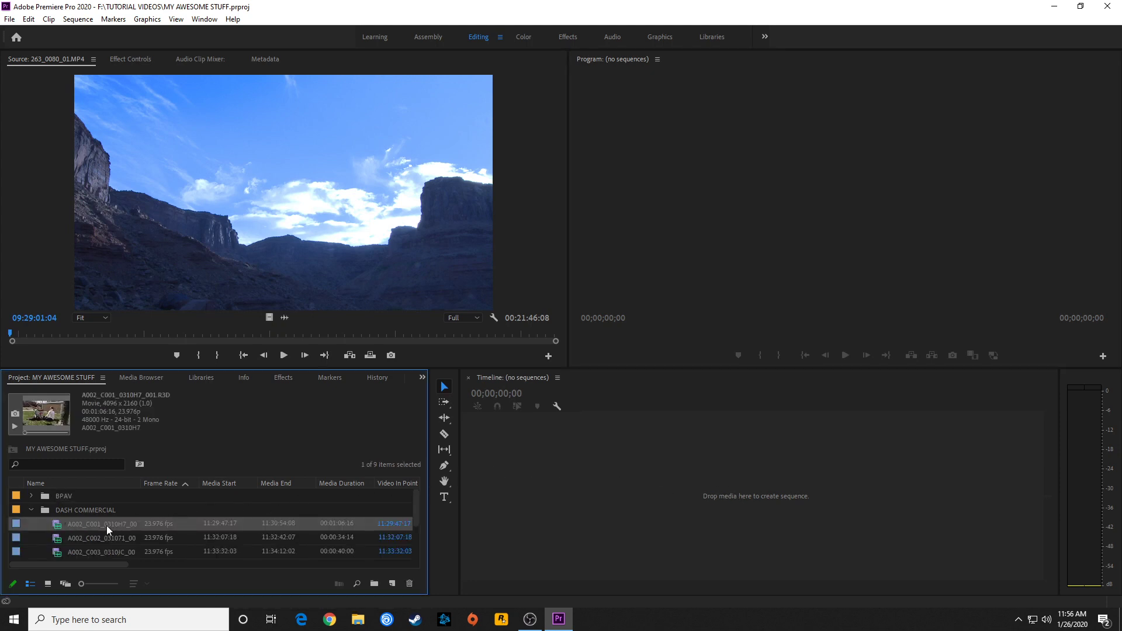
{"action": "left_click", "coordinate": [32, 510]}
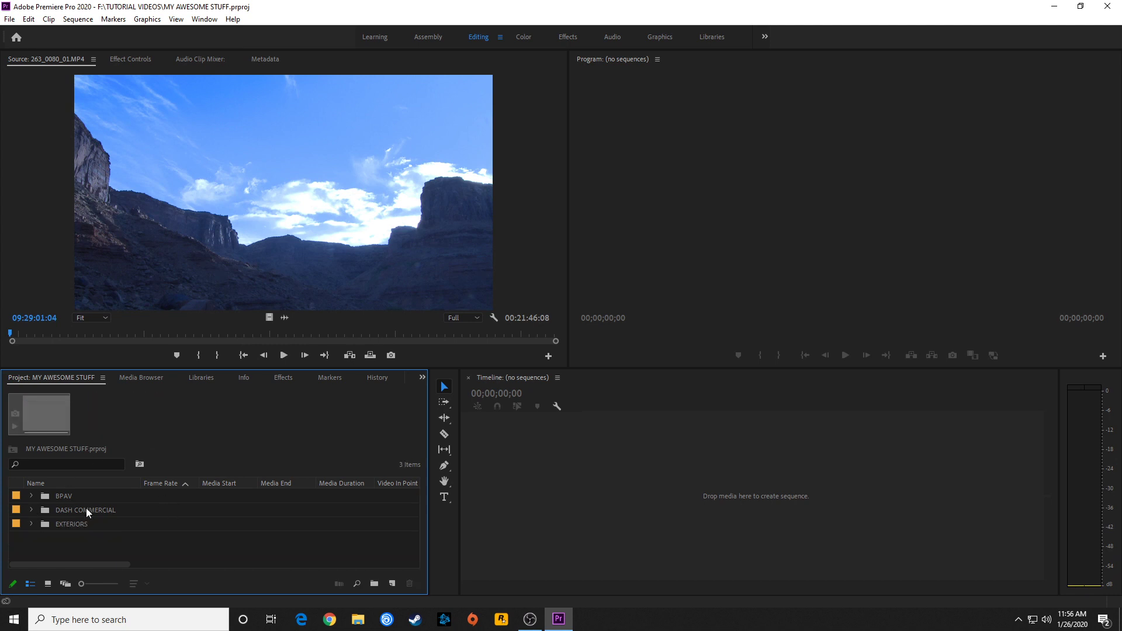
Switch to the Assembly workspace and open the MOAB bin in its own tab as thumbnails.
{"action": "left_click", "coordinate": [431, 37]}
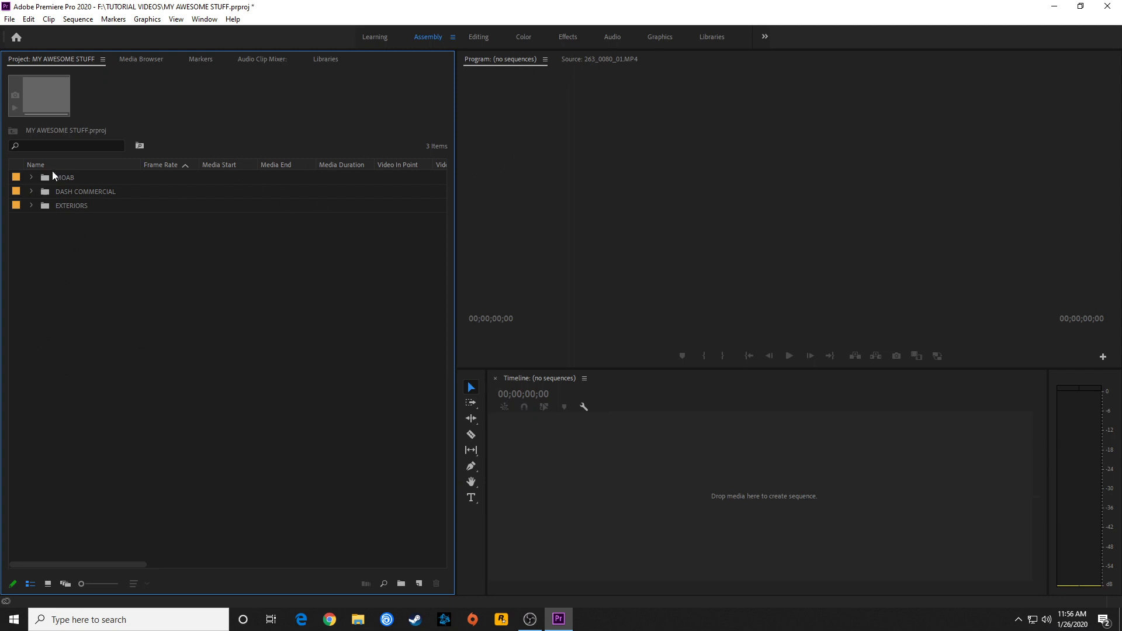
{"action": "double_click", "coordinate": [49, 177]}
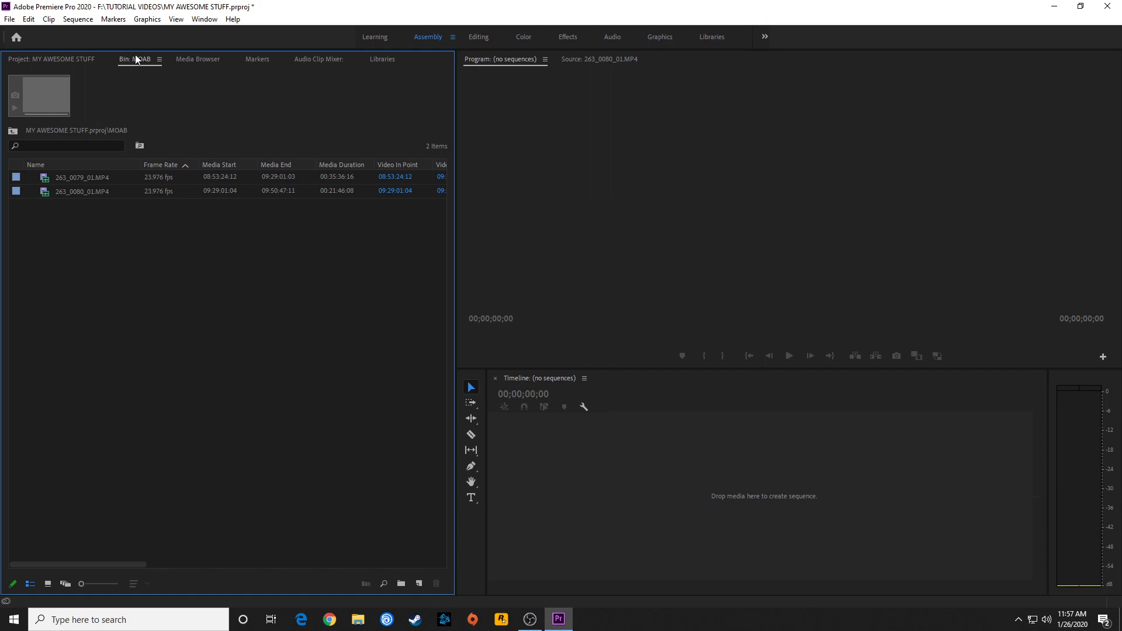
{"action": "left_click", "coordinate": [49, 583]}
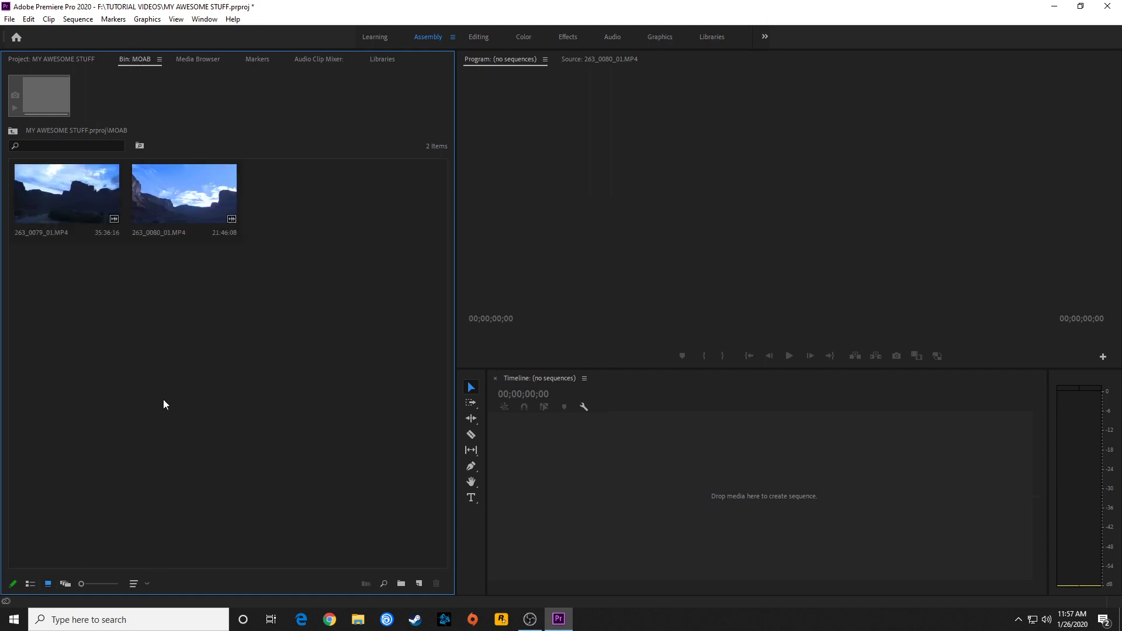
{"action": "left_click", "coordinate": [185, 198]}
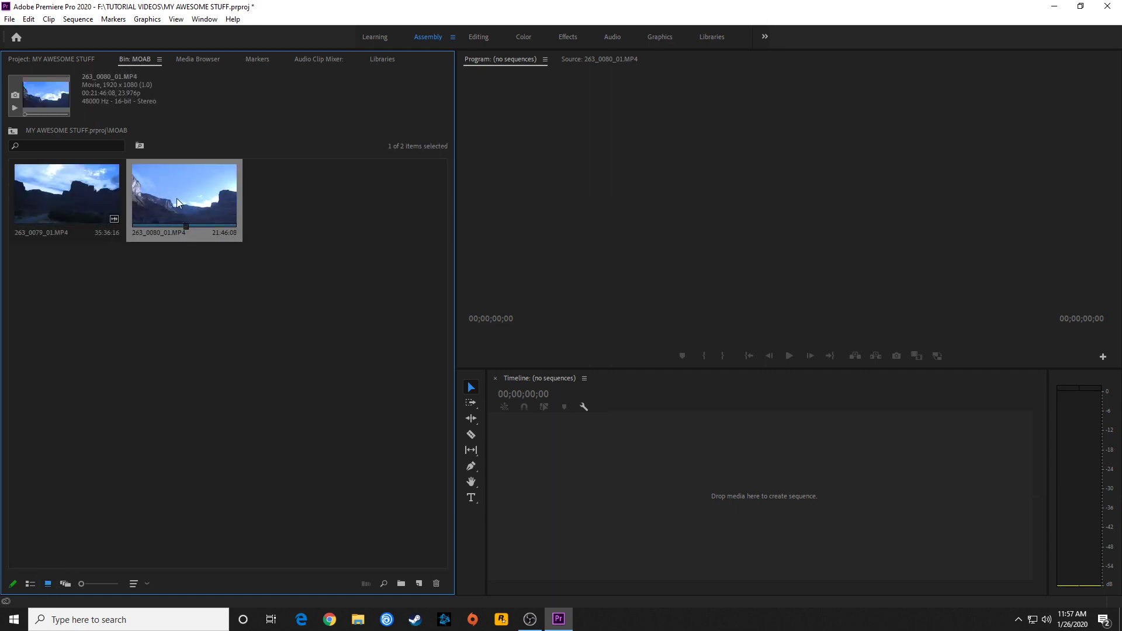
Hide the MOAB bin's clip preview area, then show it again.
{"action": "left_click", "coordinate": [159, 59]}
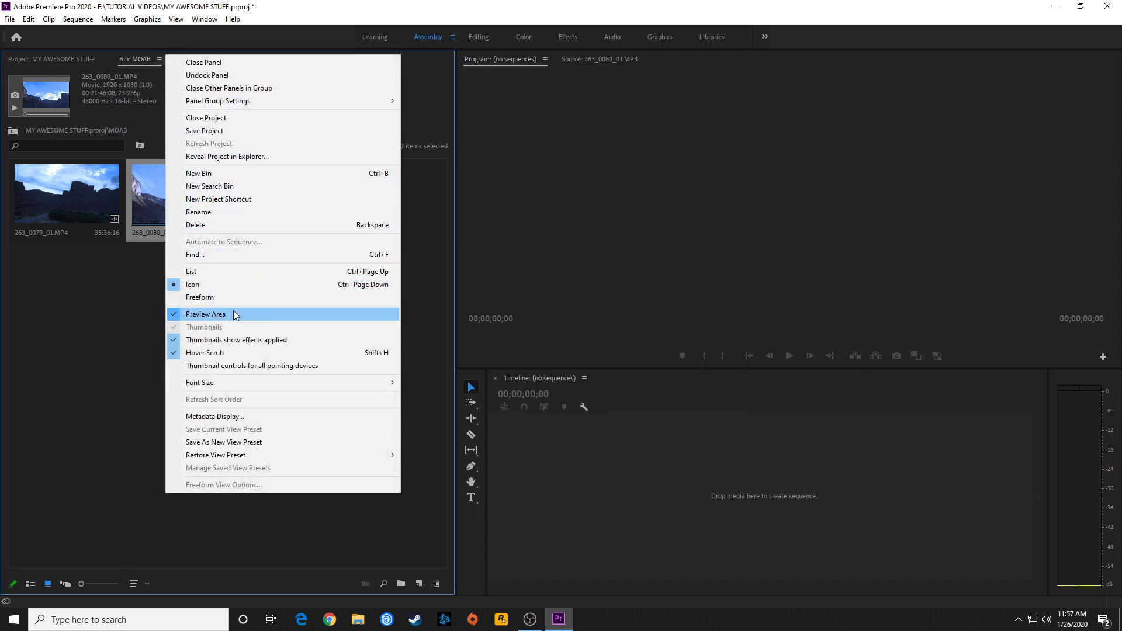
{"action": "left_click", "coordinate": [108, 86]}
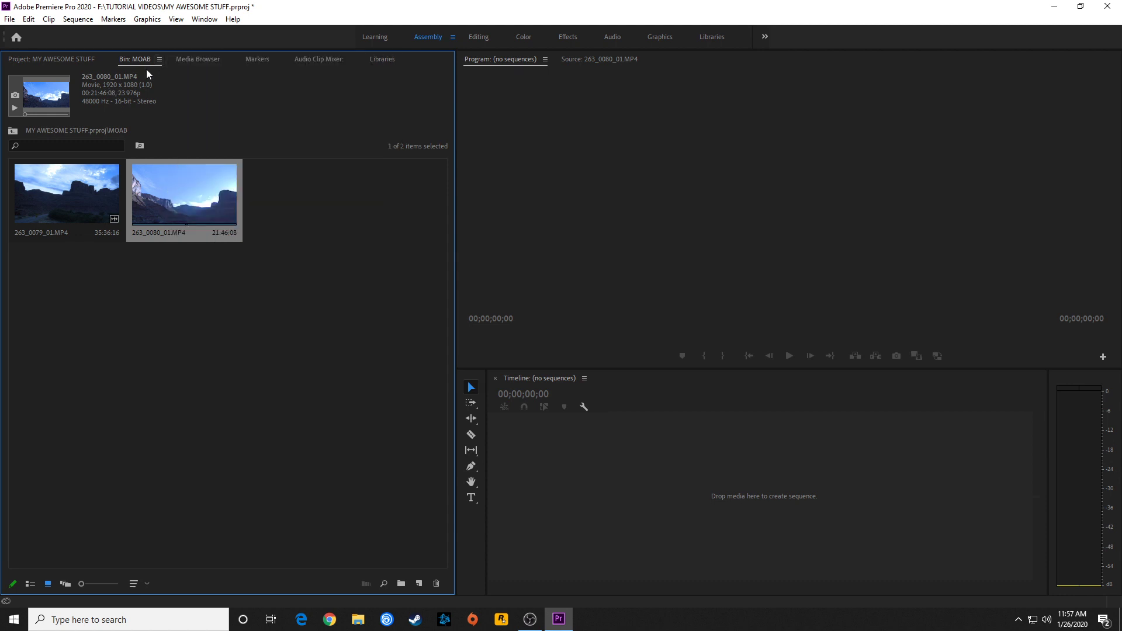
{"action": "left_click", "coordinate": [159, 59]}
{"action": "left_click", "coordinate": [244, 314]}
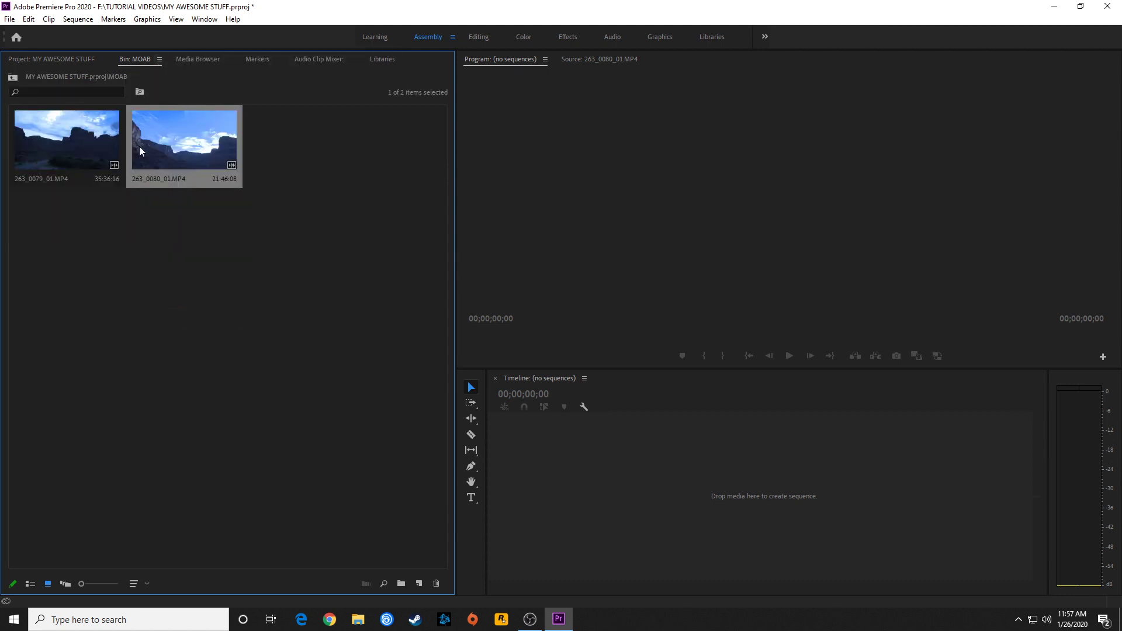
{"action": "left_click", "coordinate": [159, 59]}
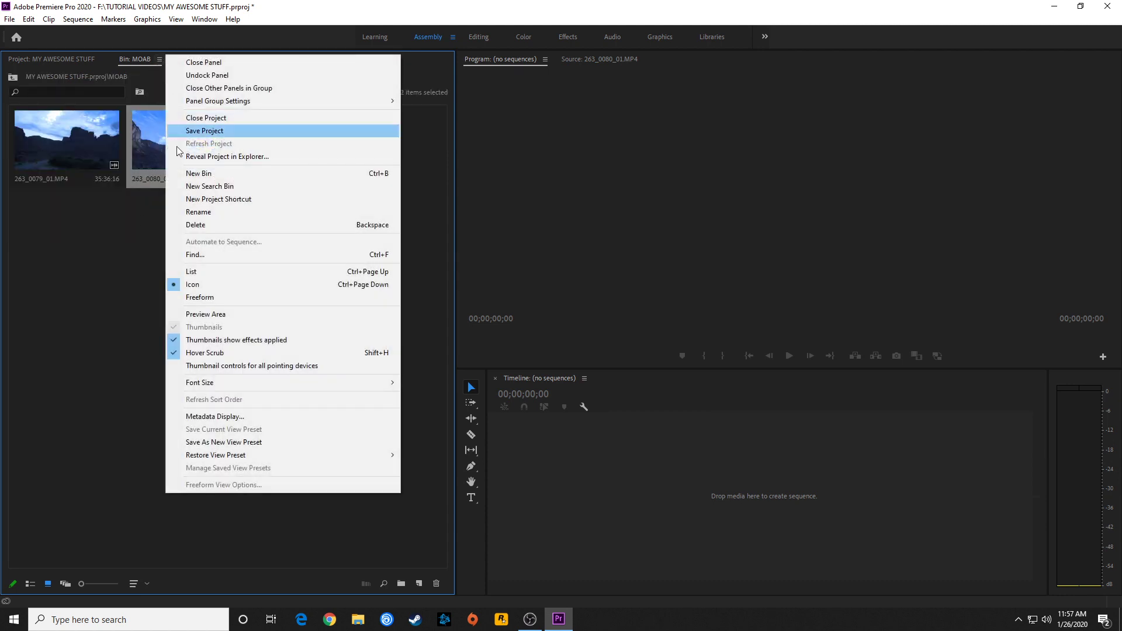
{"action": "left_click", "coordinate": [217, 313]}
Open the DASH COMMERCIAL bin in its own tab and show its clips as thumbnails.
{"action": "left_click", "coordinate": [52, 60]}
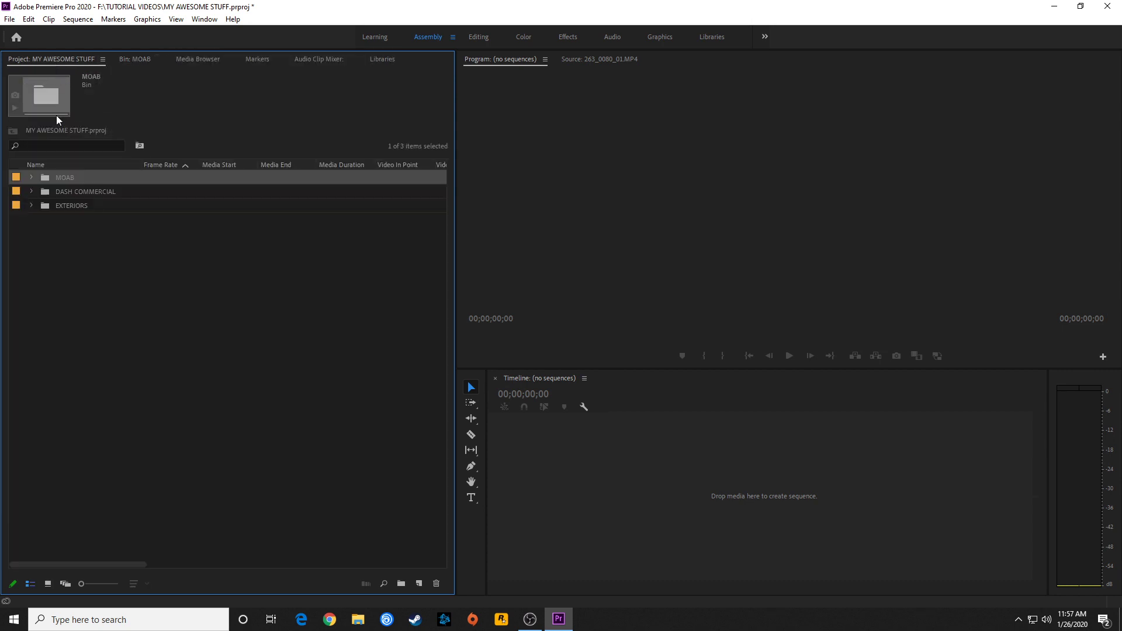
{"action": "left_click", "coordinate": [48, 194]}
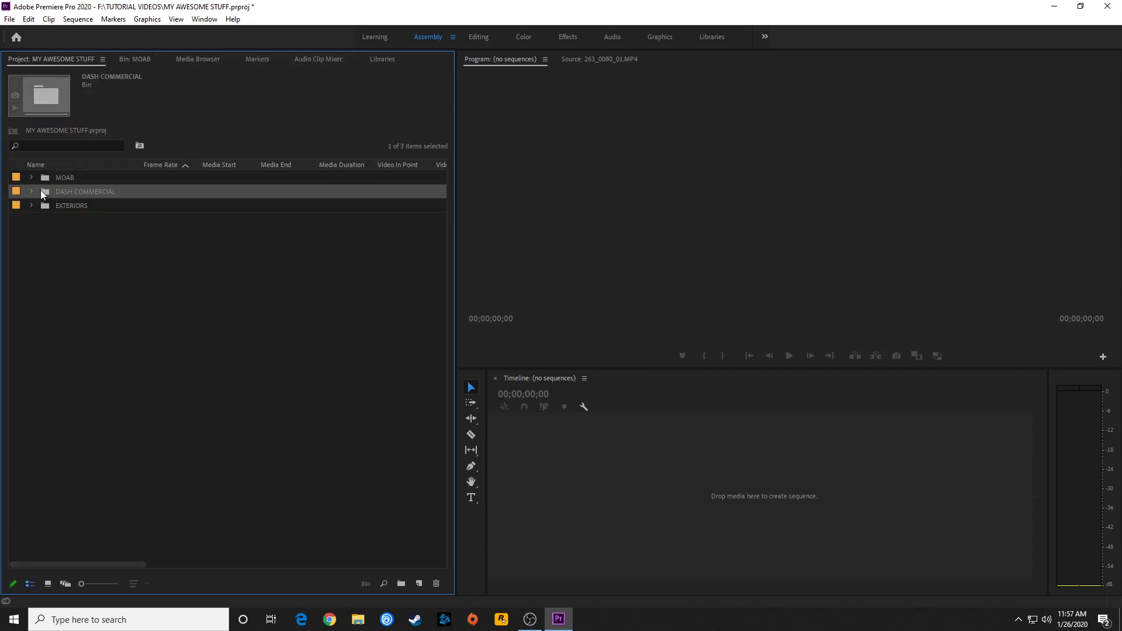
{"action": "double_click", "coordinate": [40, 191]}
{"action": "left_click", "coordinate": [48, 584]}
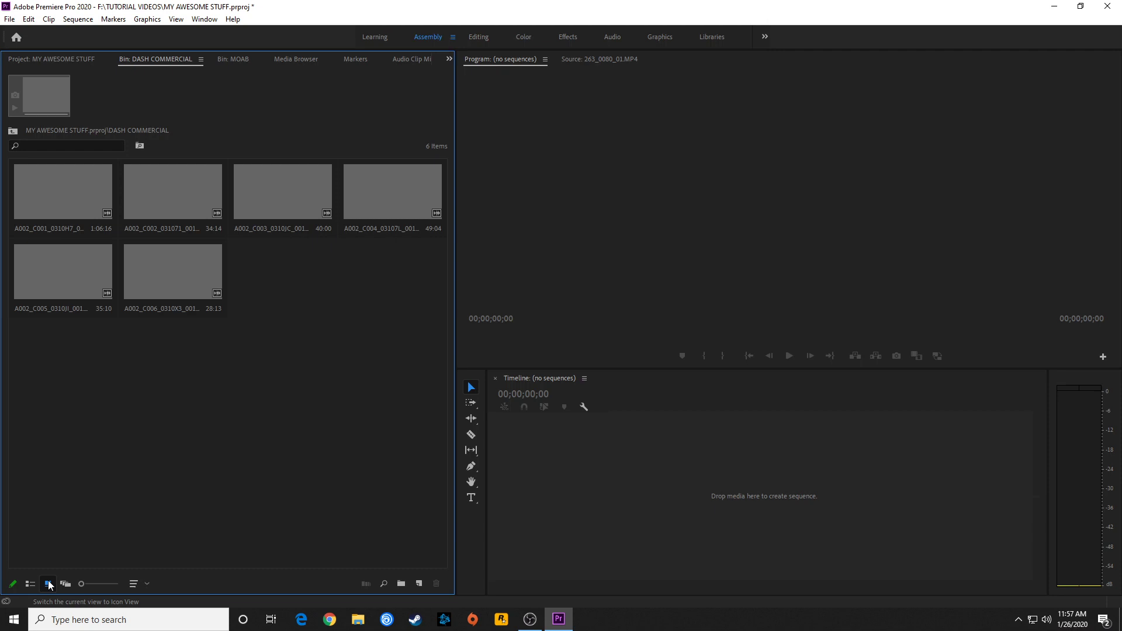
{"action": "left_click", "coordinate": [156, 273]}
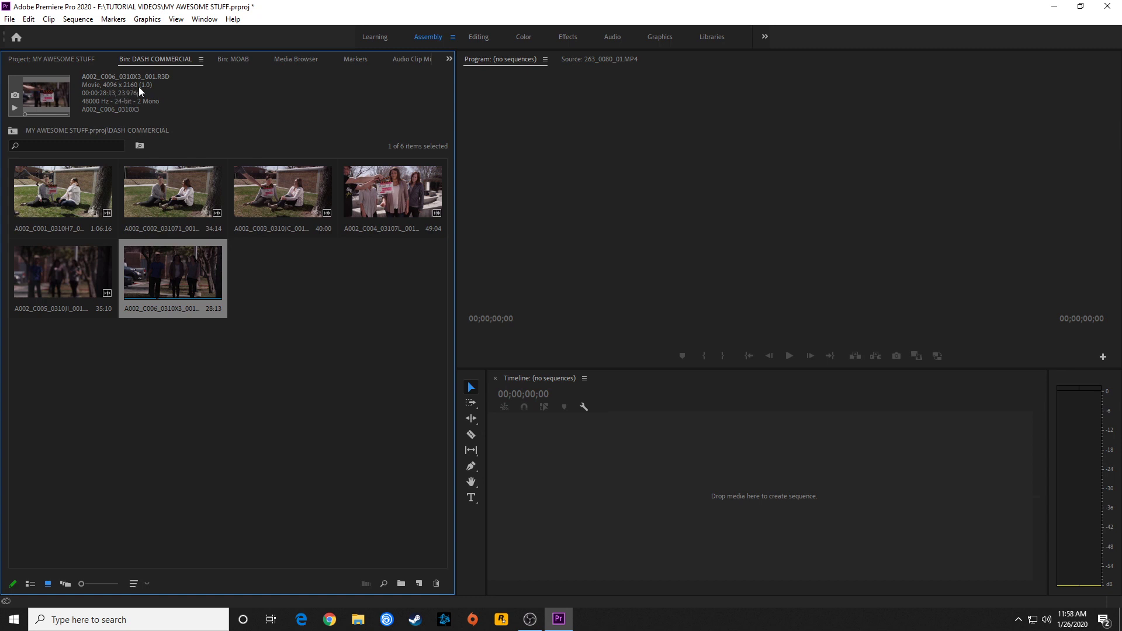
Open the EXTERIORS bin in its own tab, then go through the tabs back to MOAB.
{"action": "left_click", "coordinate": [72, 59]}
{"action": "left_click", "coordinate": [75, 205]}
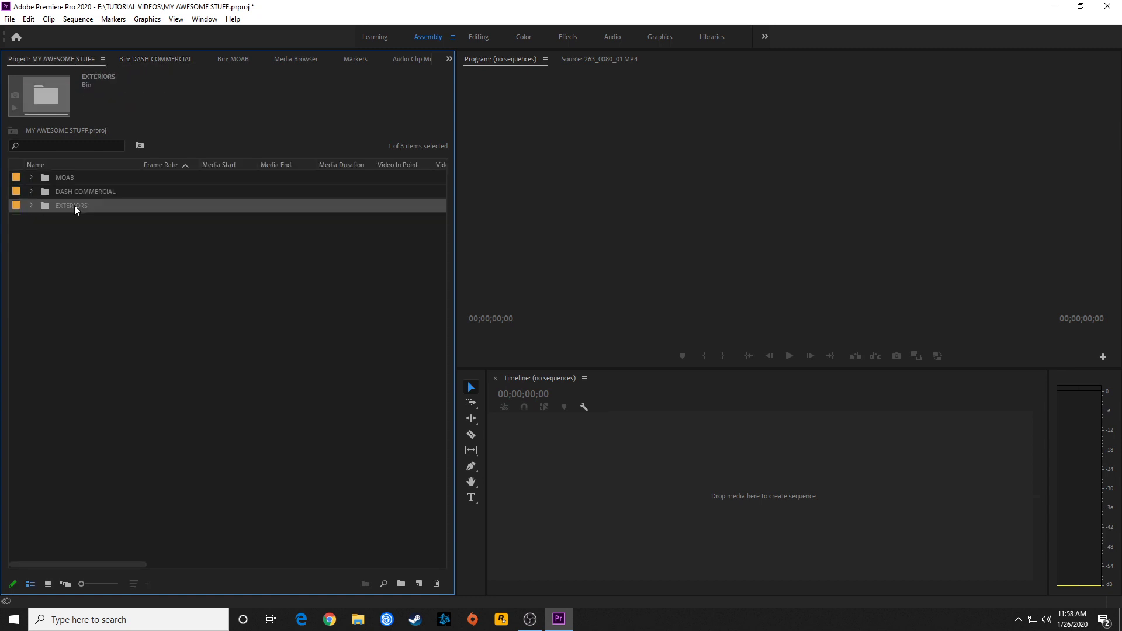
{"action": "double_click", "coordinate": [75, 205]}
{"action": "left_click", "coordinate": [91, 190]}
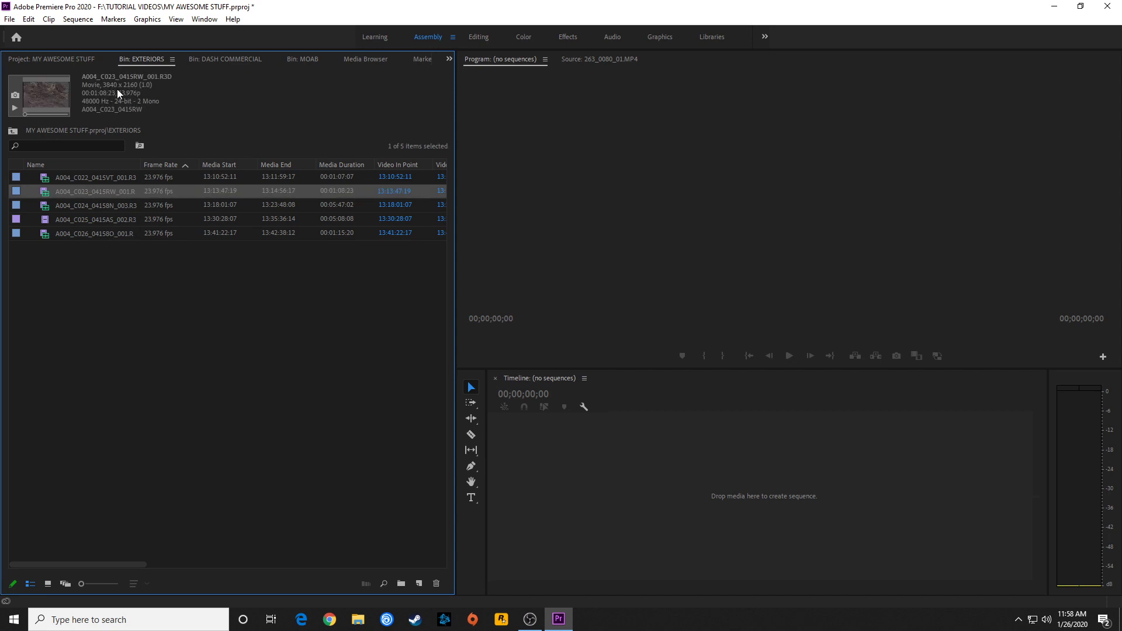
{"action": "left_click", "coordinate": [202, 60]}
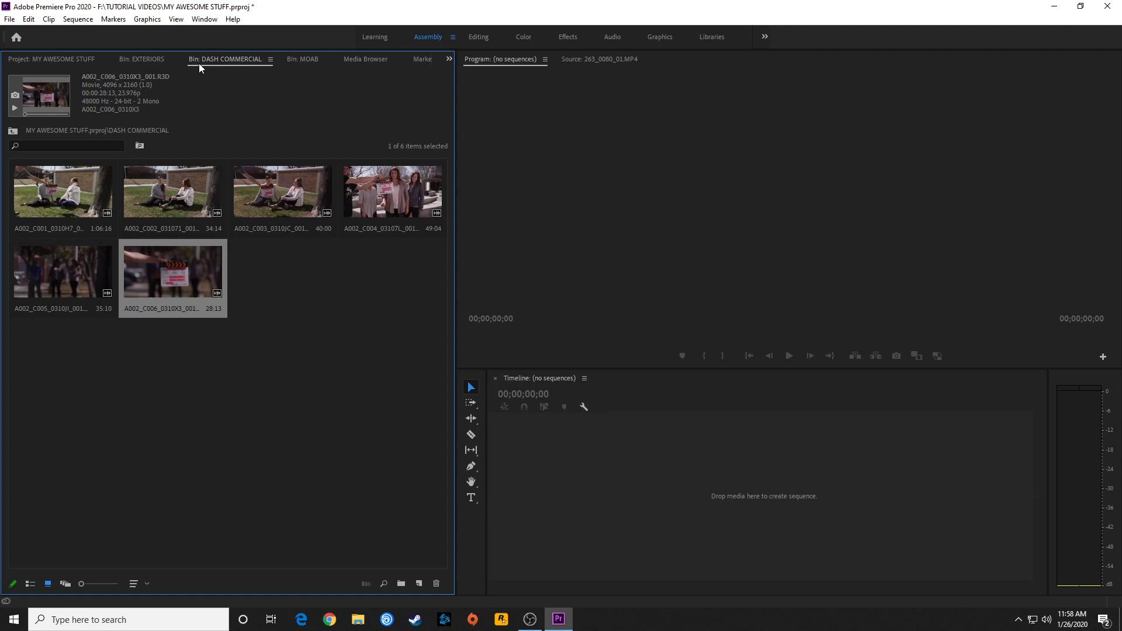
{"action": "left_click", "coordinate": [301, 59]}
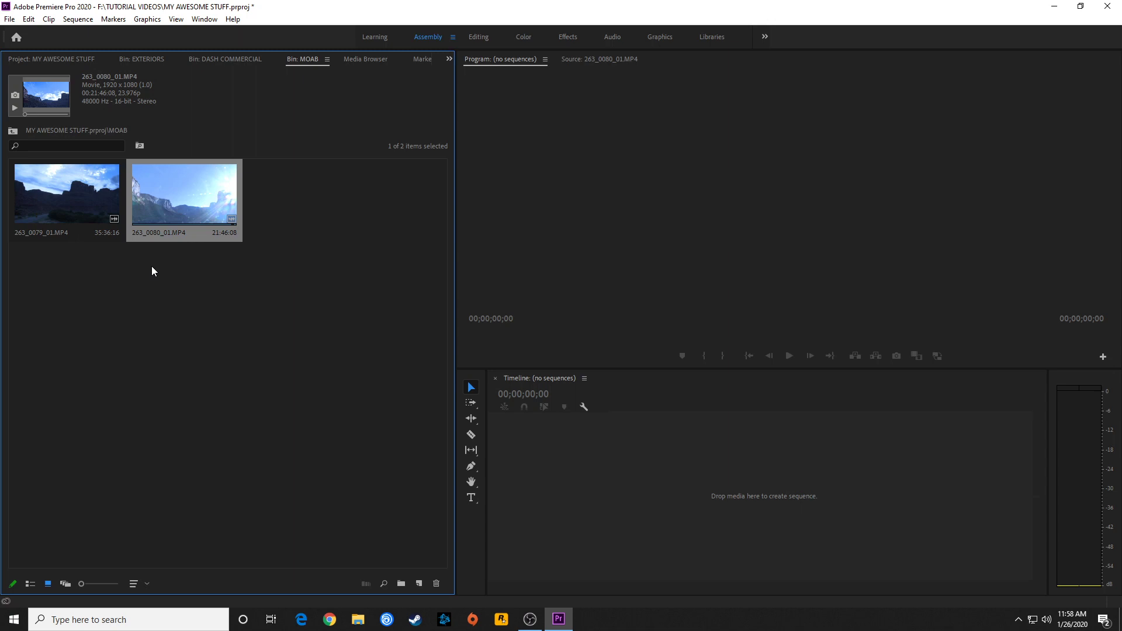
{"action": "left_click", "coordinate": [202, 258]}
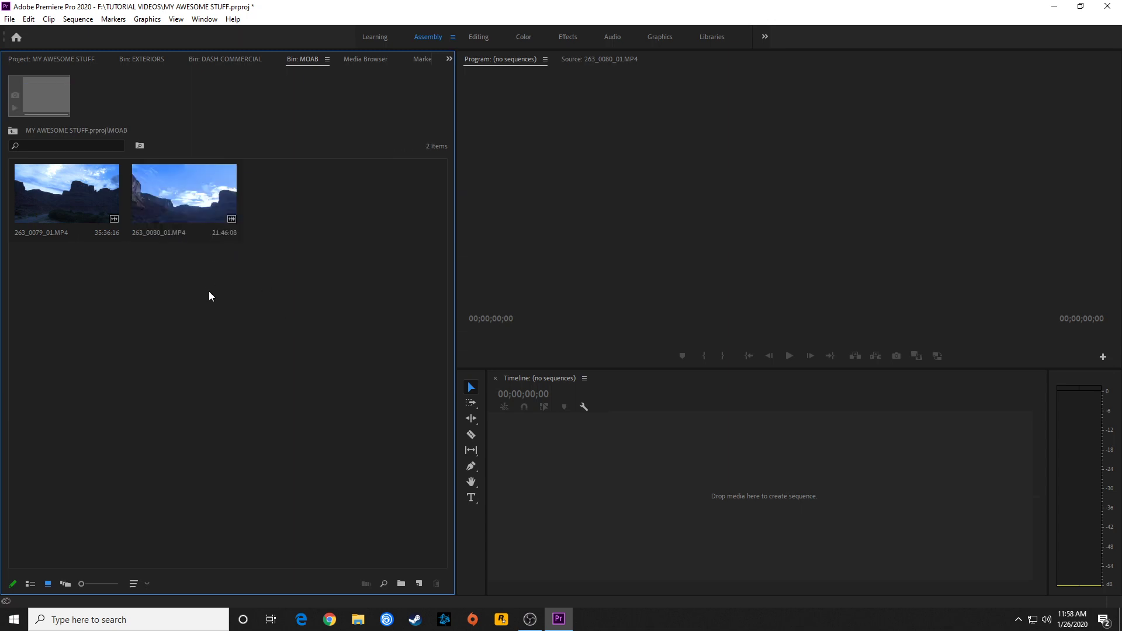
{"action": "left_click", "coordinate": [143, 60]}
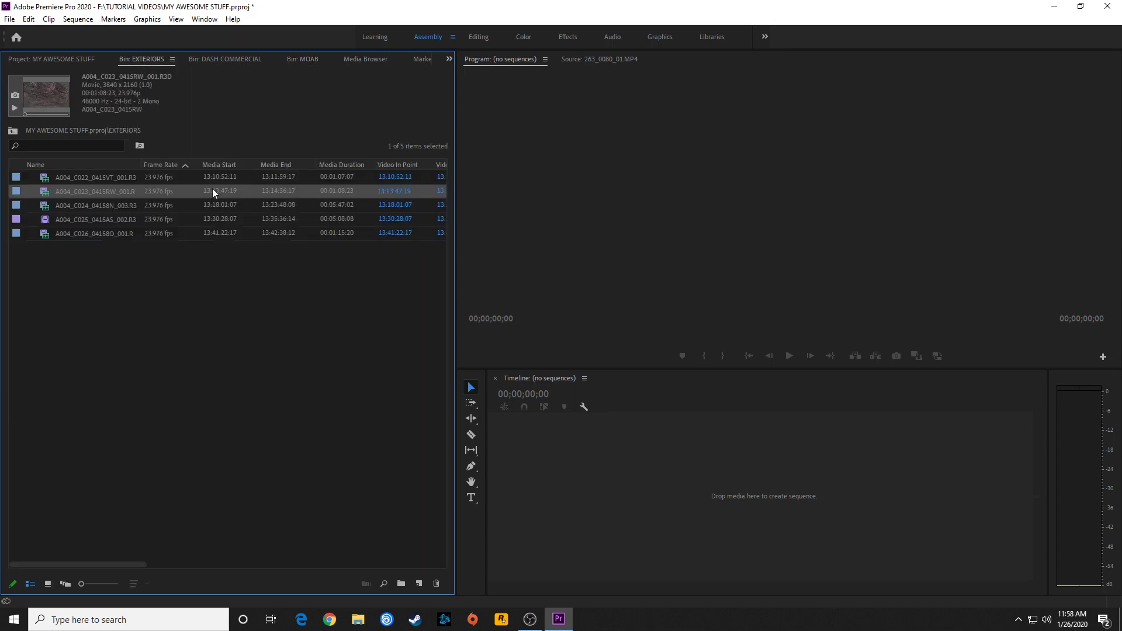
{"action": "left_click", "coordinate": [152, 175]}
{"action": "left_click", "coordinate": [316, 58]}
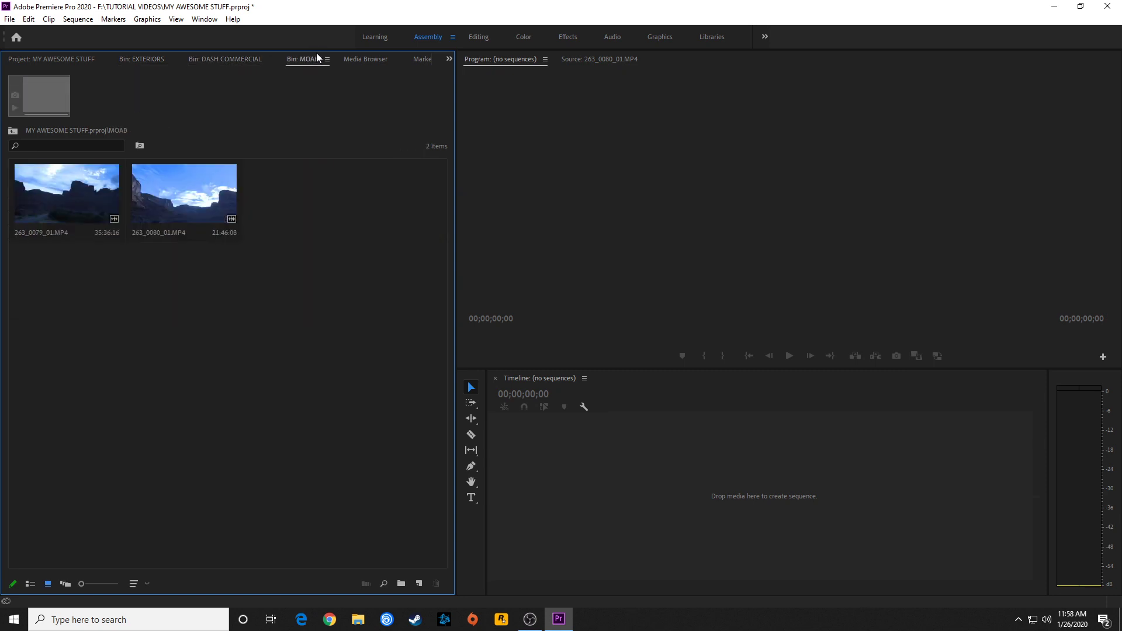
{"action": "left_click", "coordinate": [211, 203]}
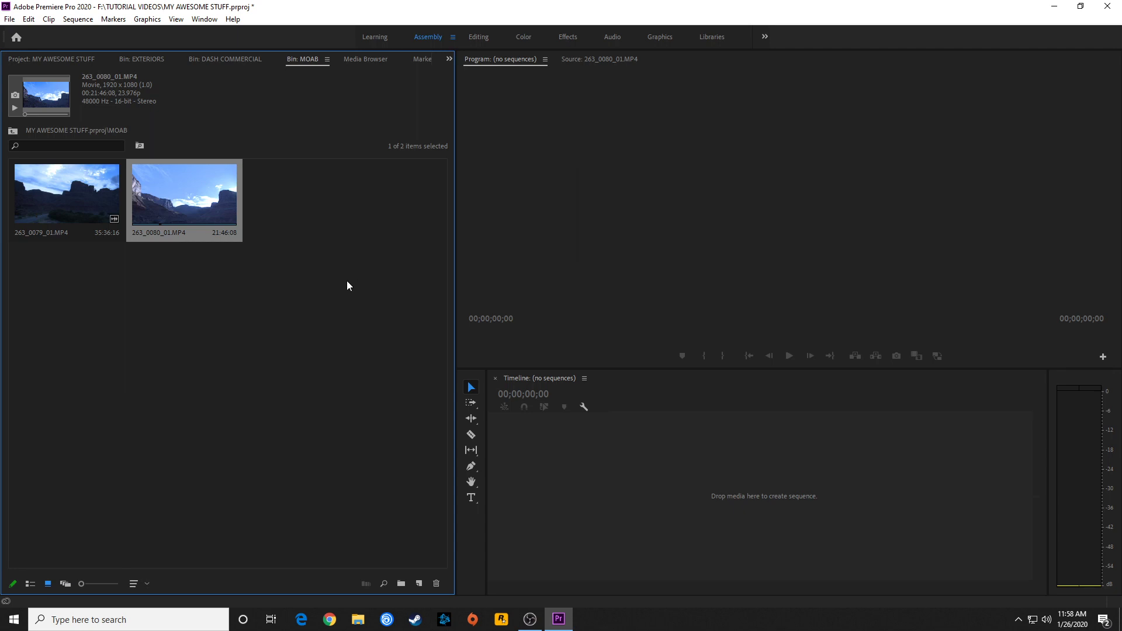
{"action": "left_click", "coordinate": [290, 249]}
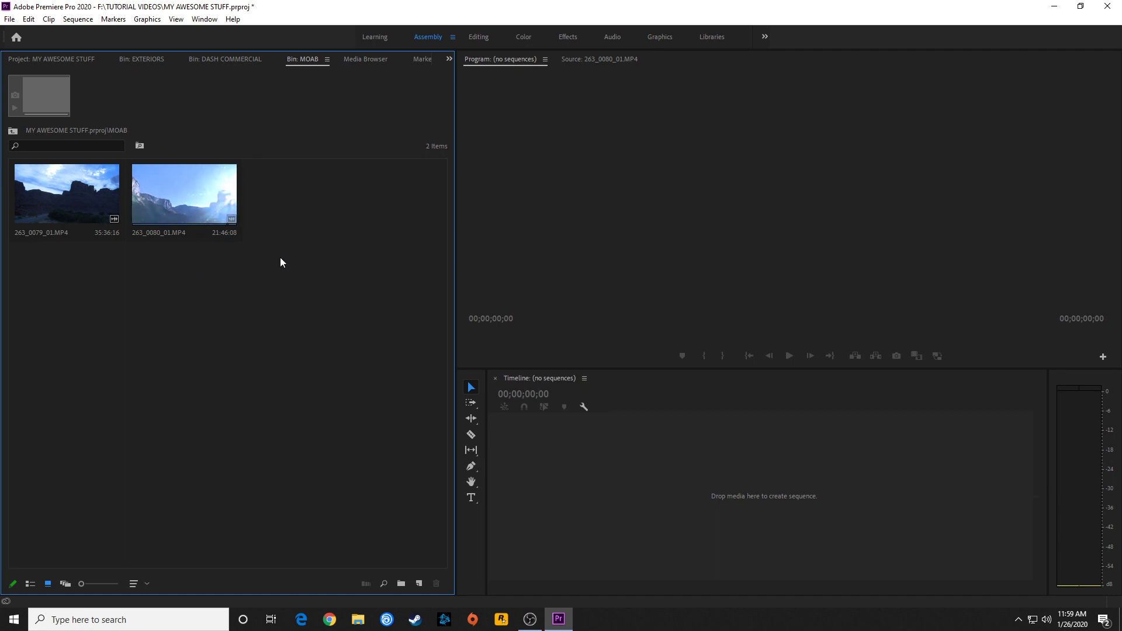
Create a 263_0080_01 sequence by dragging 263_0080_01.MP4 onto the timeline.
{"action": "left_click", "coordinate": [179, 205]}
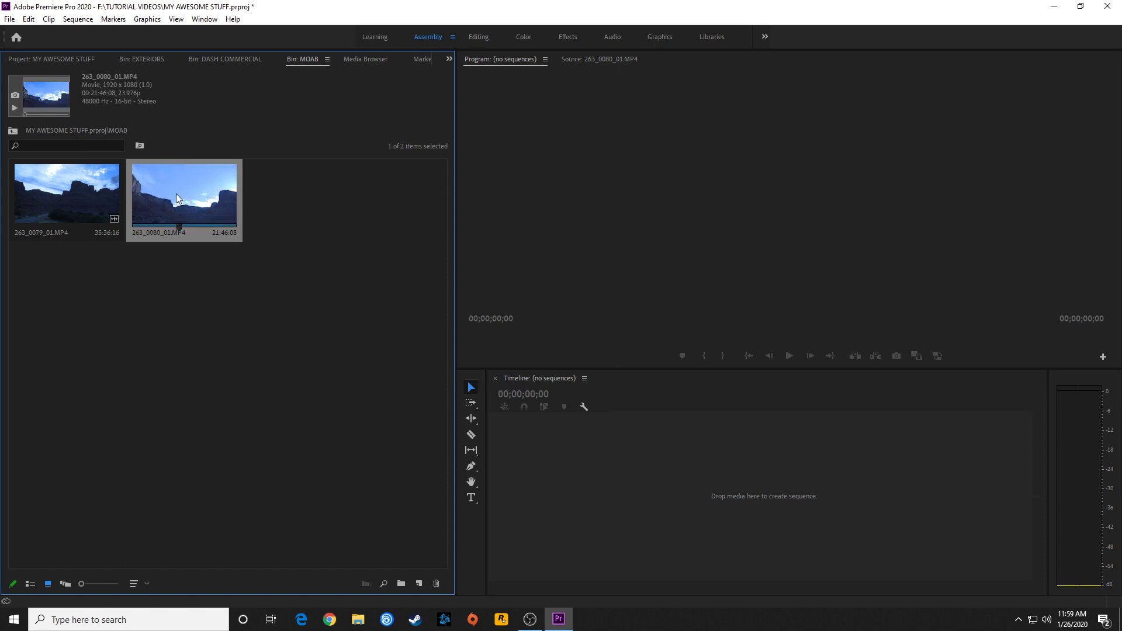
{"action": "left_click_drag", "start_coordinate": [174, 192], "coordinate": [596, 489]}
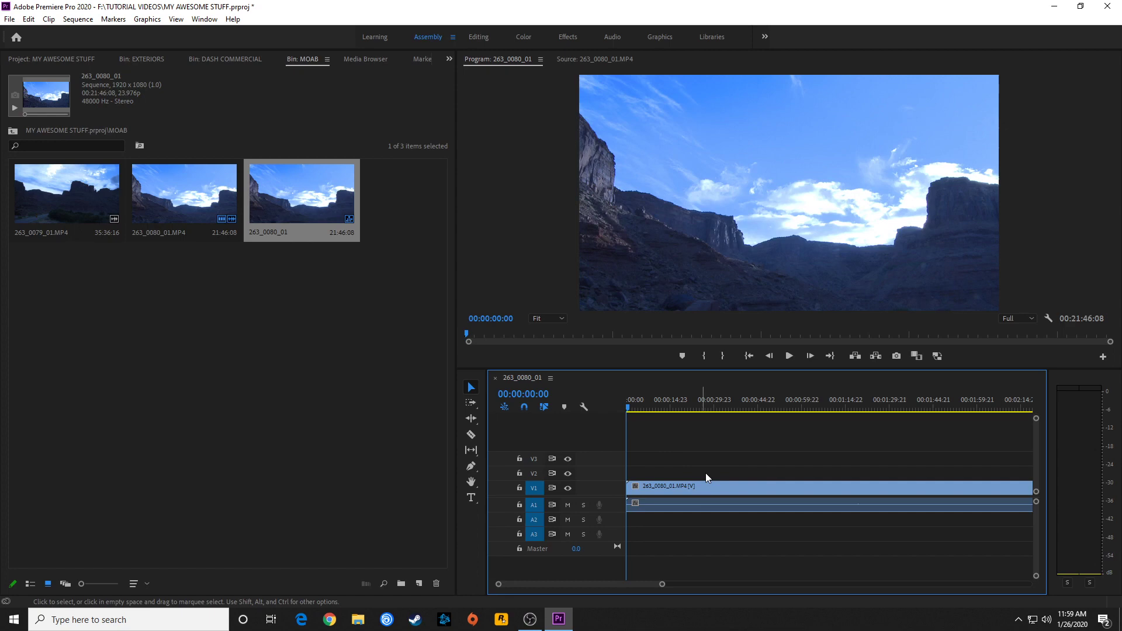
{"action": "left_click", "coordinate": [236, 272]}
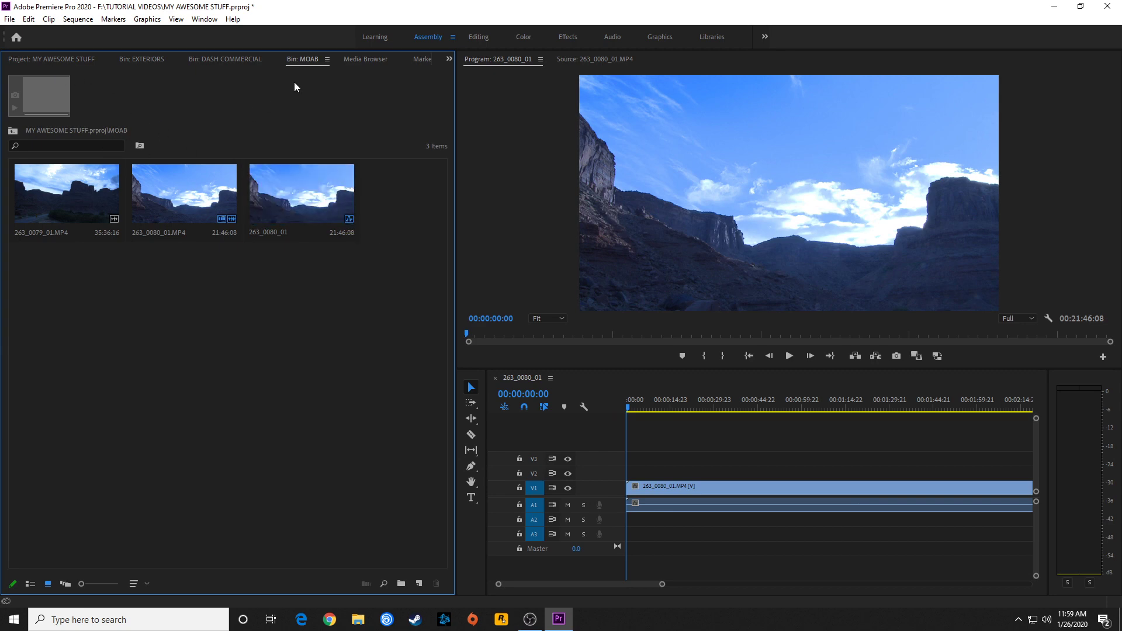
Move the 263_0080_01 sequence out of the MOAB bin, then collapse MOAB.
{"action": "left_click", "coordinate": [65, 59]}
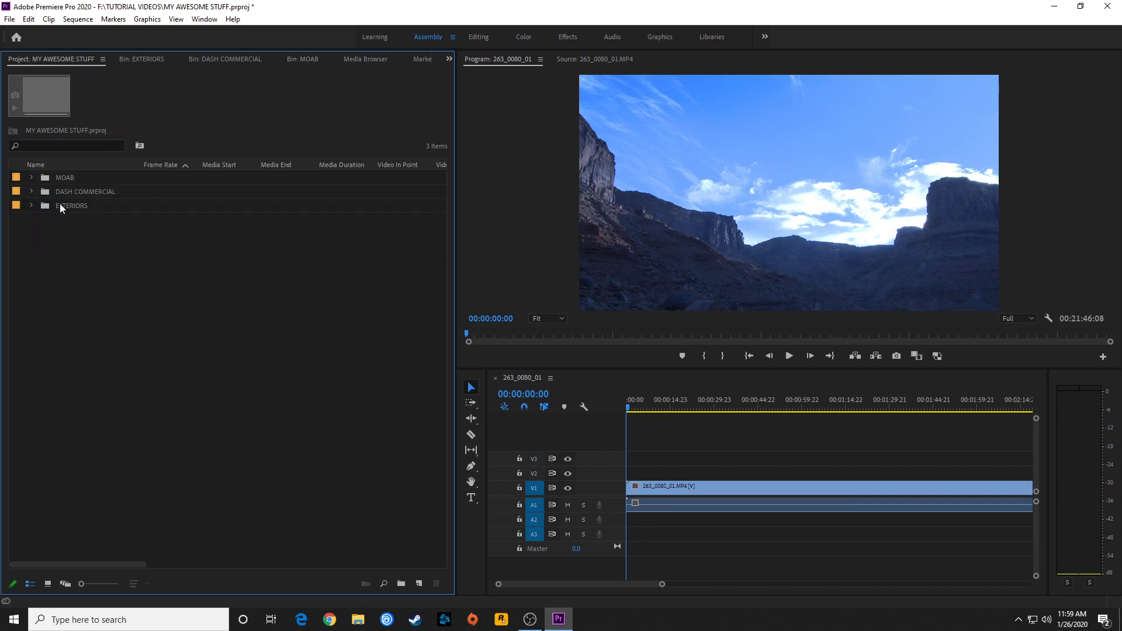
{"action": "left_click", "coordinate": [32, 178]}
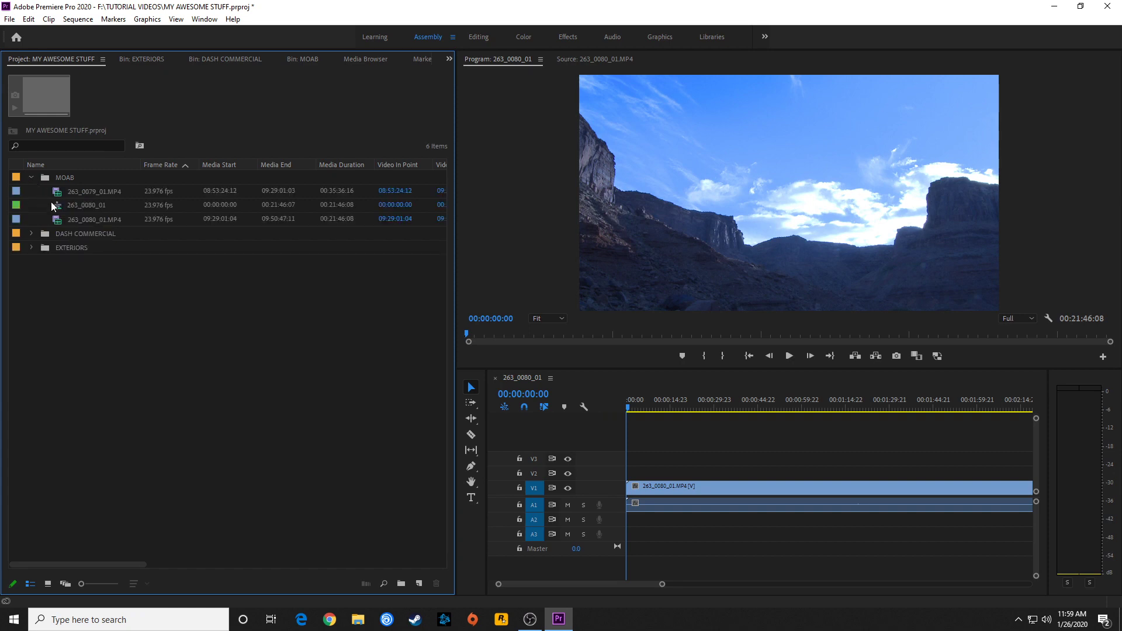
{"action": "left_click", "coordinate": [71, 204]}
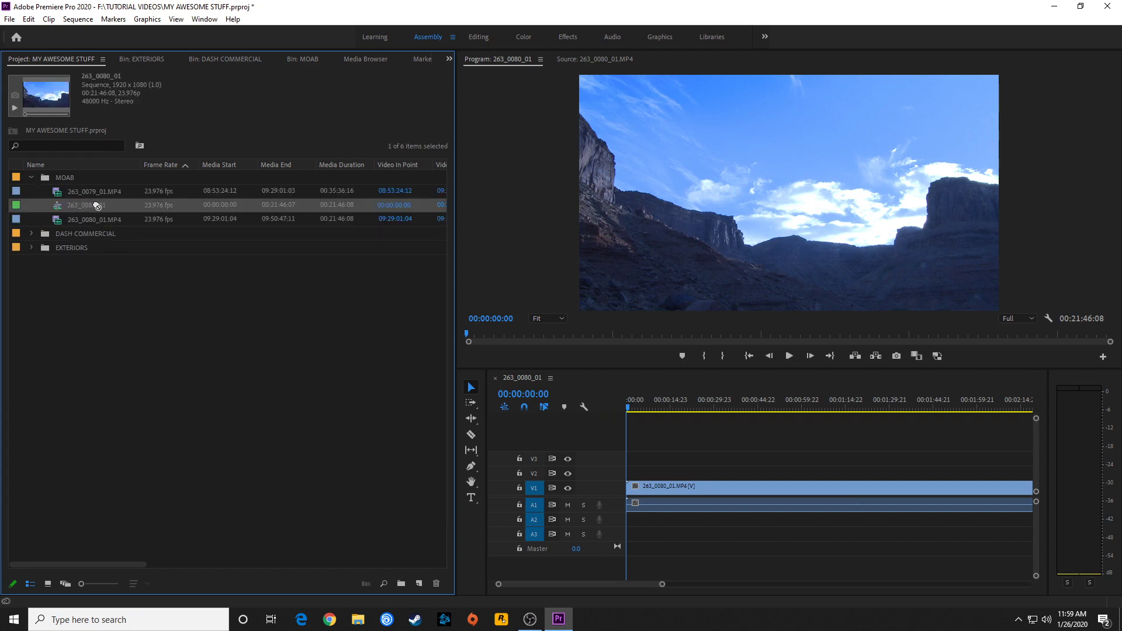
{"action": "left_click_drag", "start_coordinate": [98, 205], "coordinate": [81, 264]}
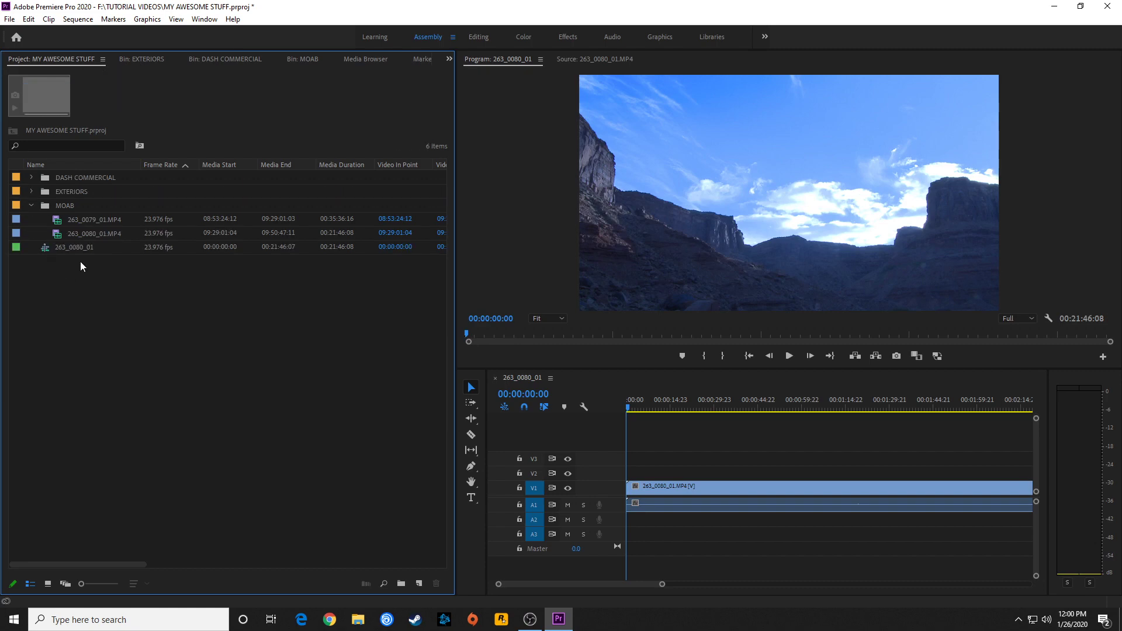
{"action": "left_click", "coordinate": [32, 206]}
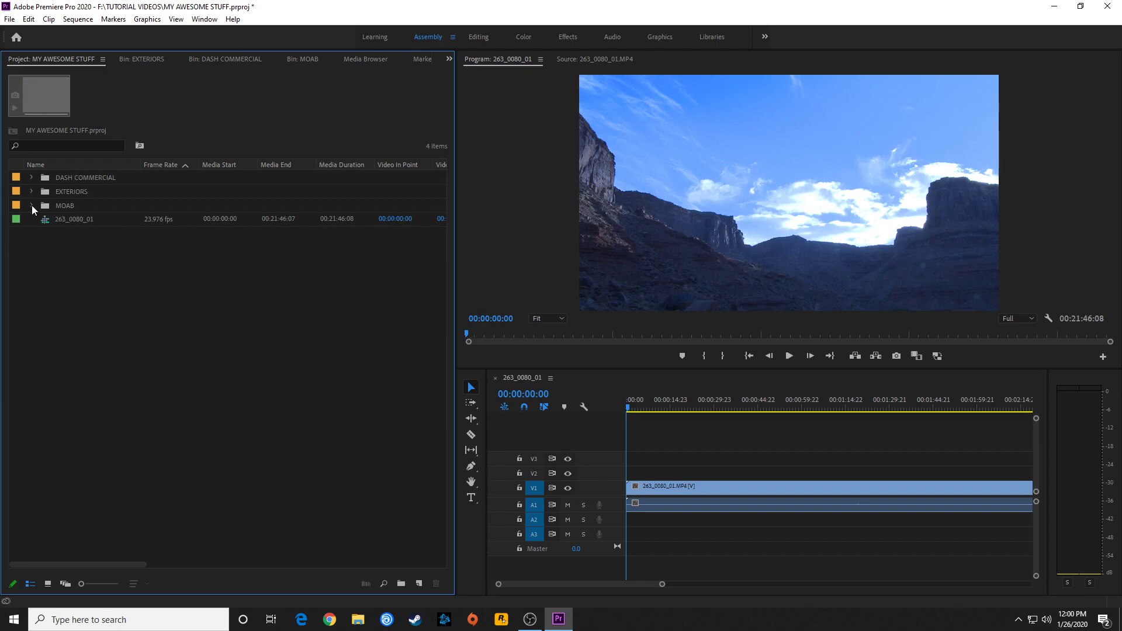
Rename the 263_0080_01 sequence to MOAB TIMELINE and delete all its timeline clips.
{"action": "left_click", "coordinate": [68, 219]}
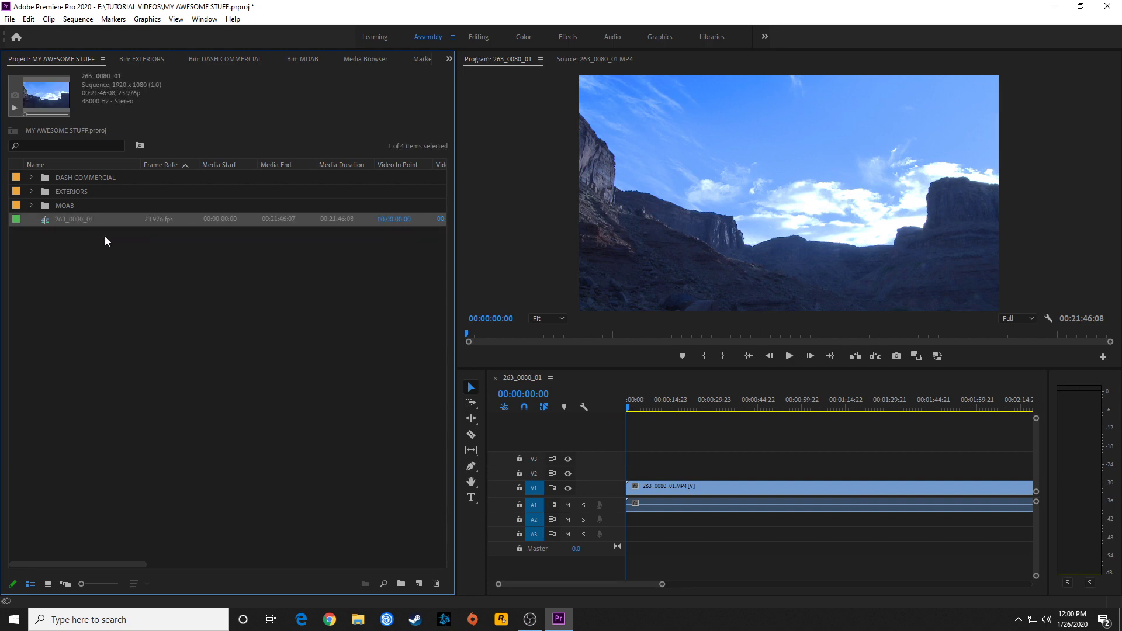
{"action": "key", "text": "Return"}
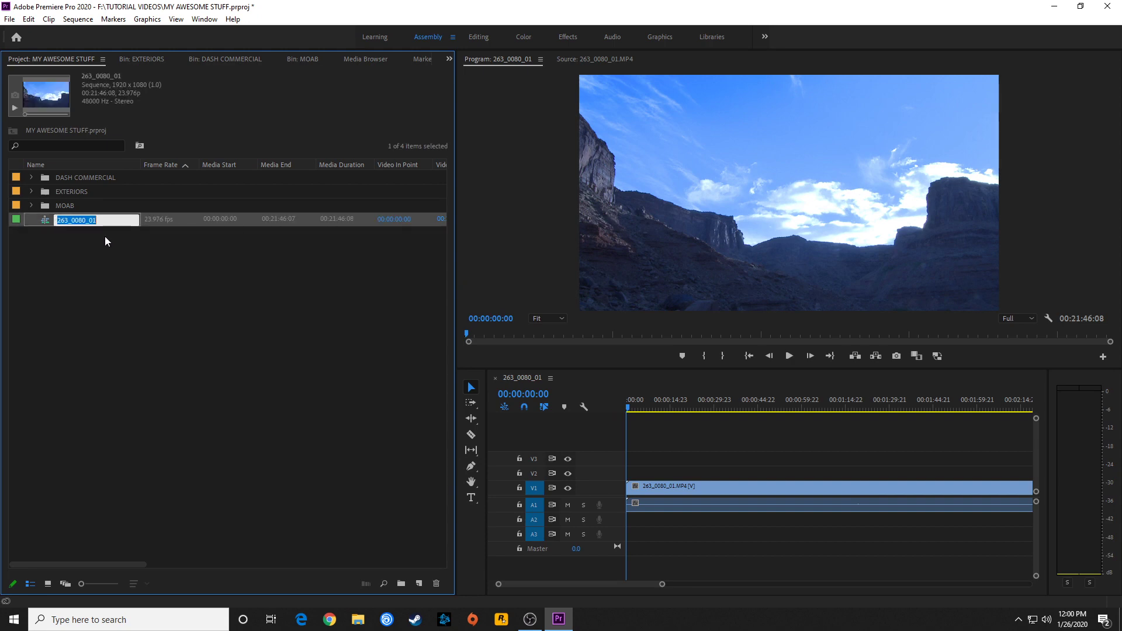
{"action": "type", "text": "MOAB TIMELINE"}
{"action": "left_click", "coordinate": [313, 334]}
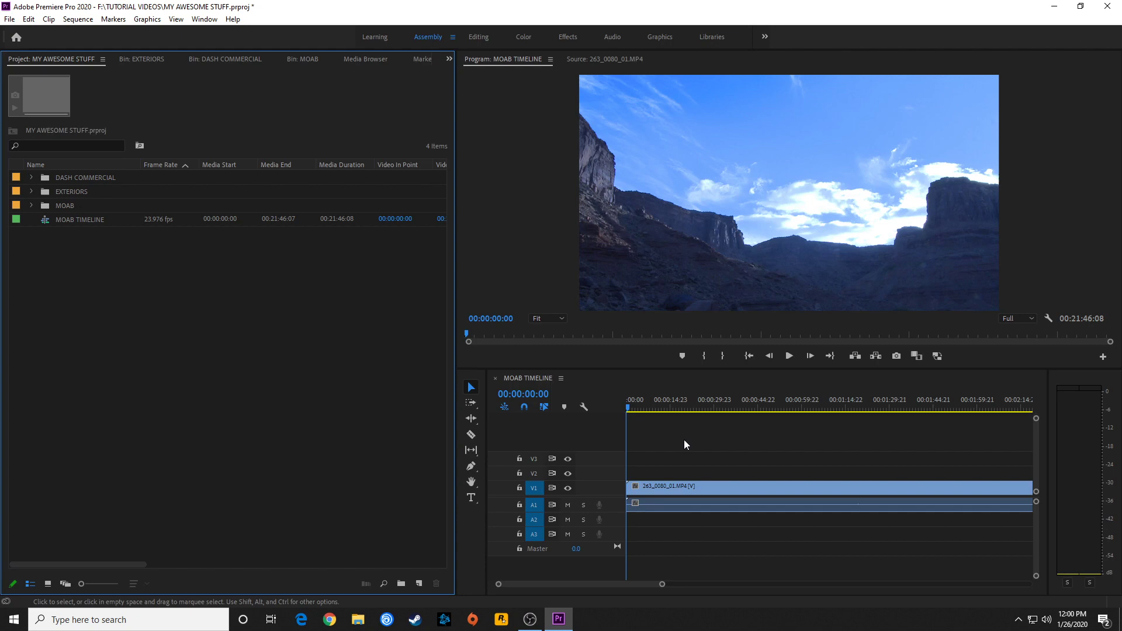
{"action": "left_click_drag", "start_coordinate": [681, 443], "coordinate": [766, 534]}
{"action": "key", "text": "Delete"}
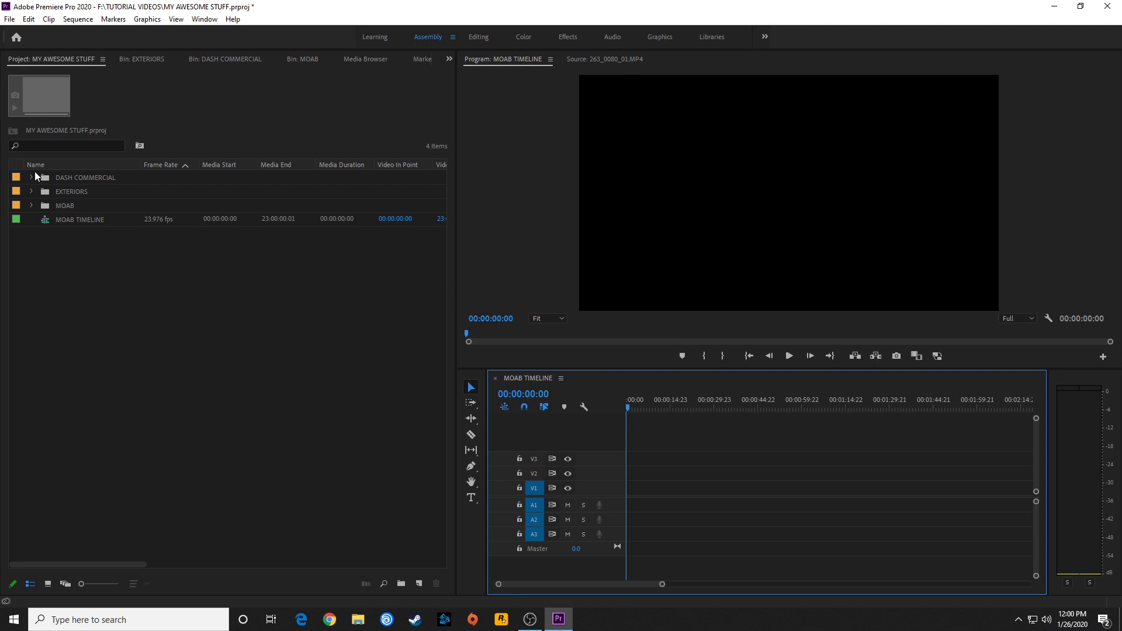
{"action": "left_click", "coordinate": [28, 19]}
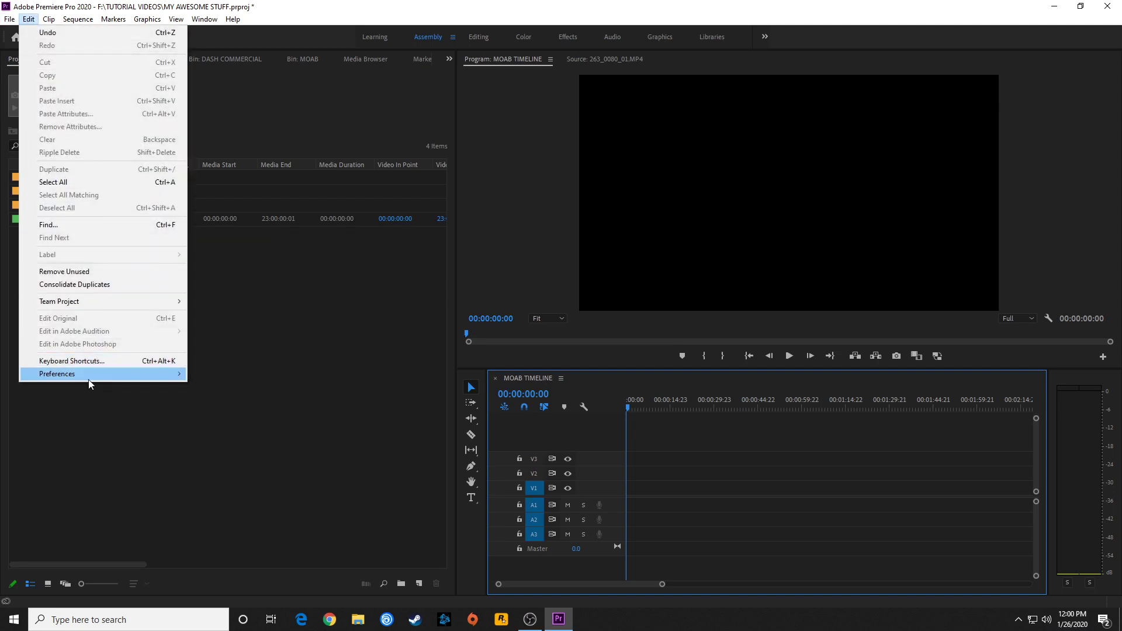
{"action": "mouse_move", "coordinate": [91, 377]}
{"action": "left_click", "coordinate": [242, 514]}
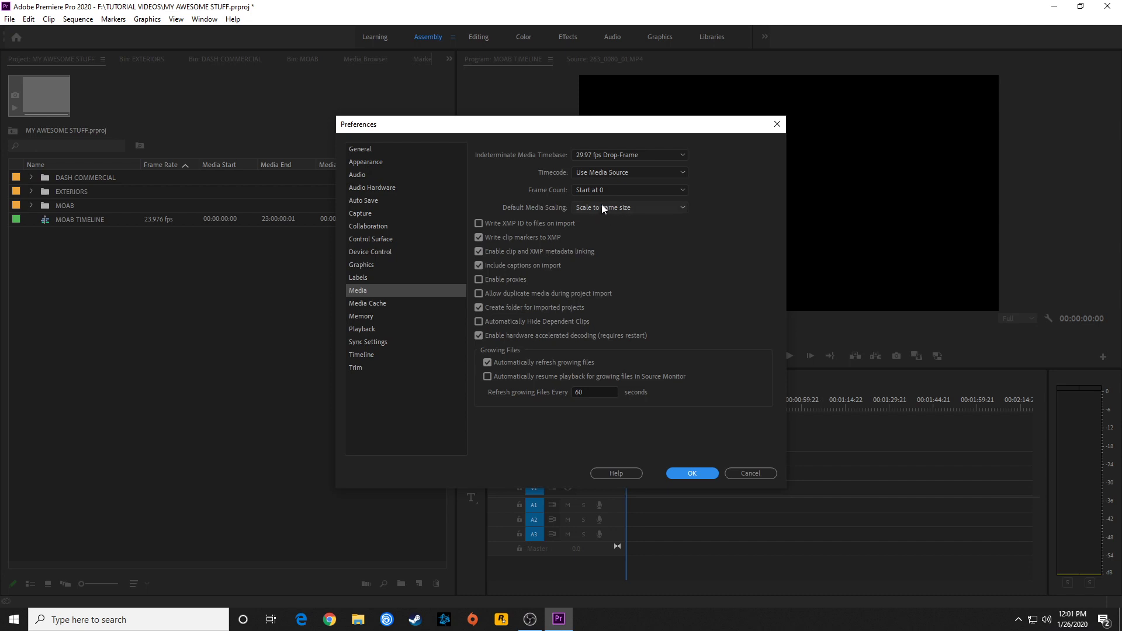
{"action": "left_click", "coordinate": [750, 474]}
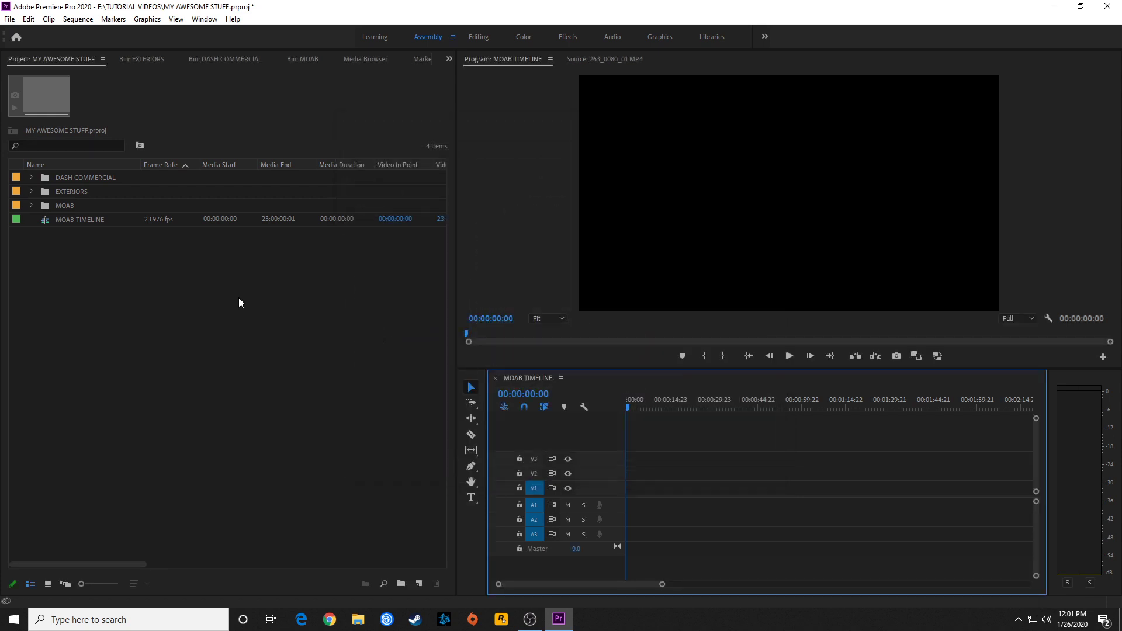
Expand DASH COMMERCIAL and turn on Scale to Frame Size for its first clip.
{"action": "left_click", "coordinate": [31, 177]}
{"action": "left_click", "coordinate": [64, 191]}
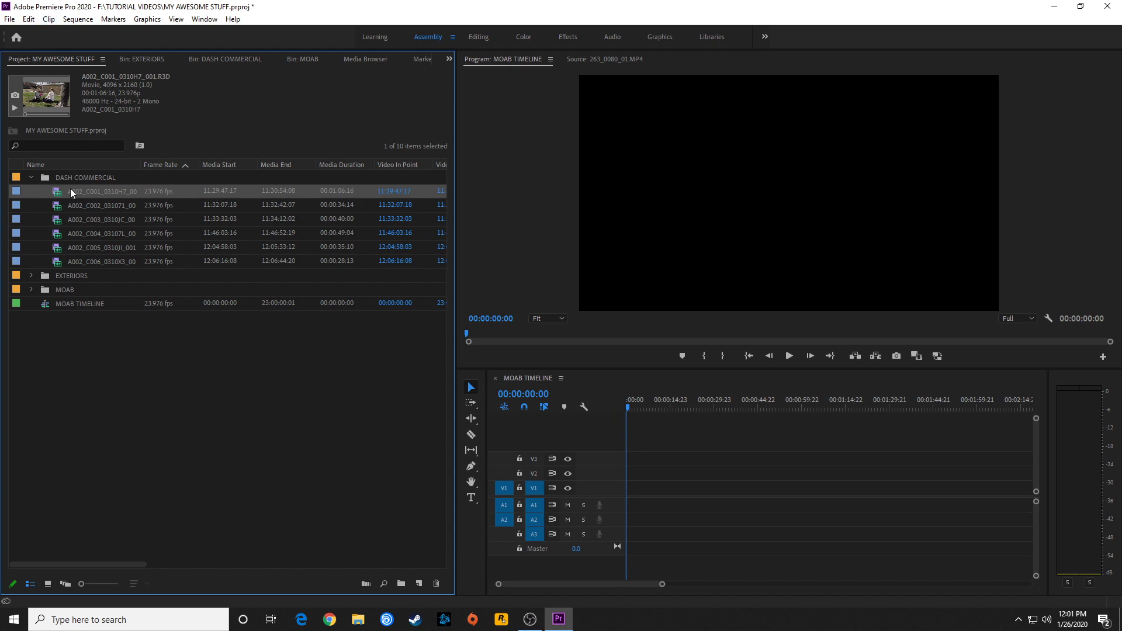
{"action": "left_click", "coordinate": [50, 20]}
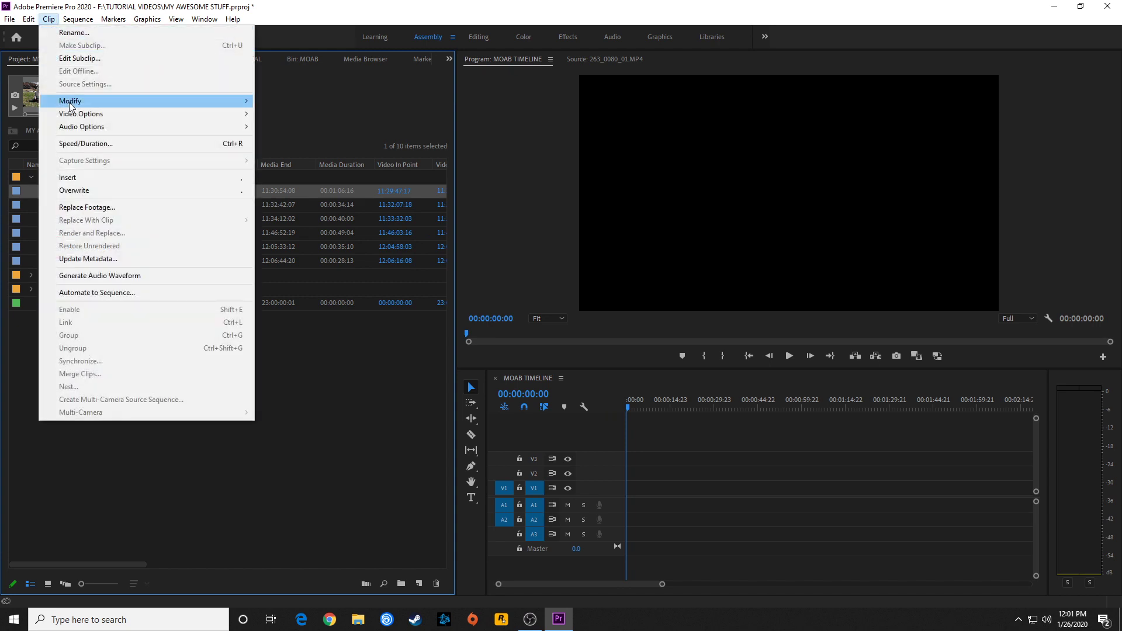
{"action": "mouse_move", "coordinate": [148, 115]}
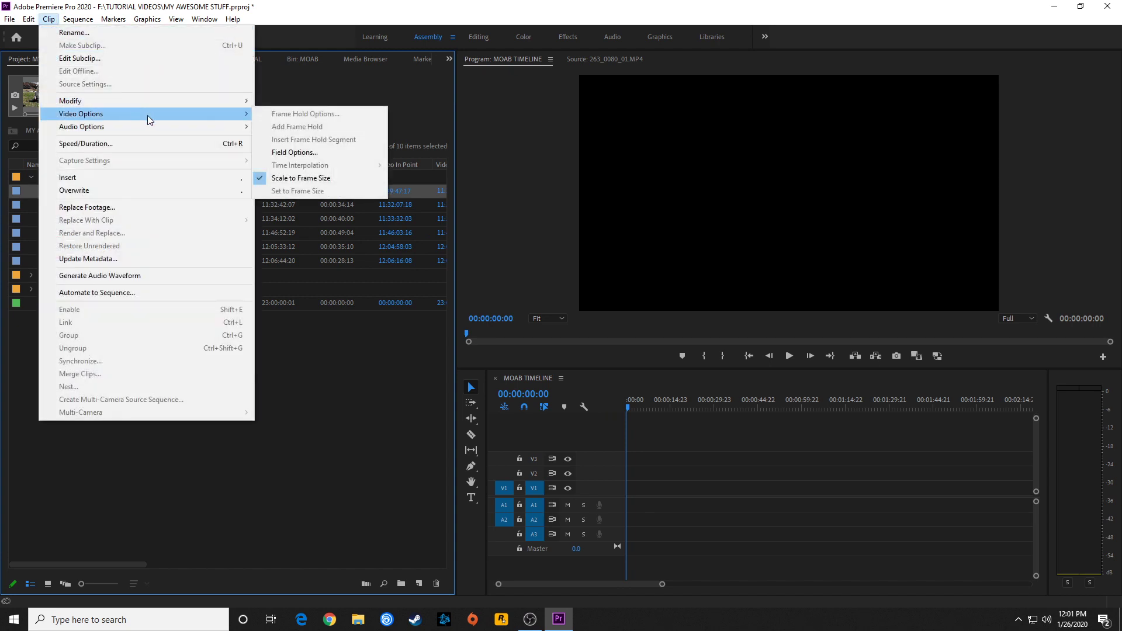
{"action": "left_click", "coordinate": [302, 179]}
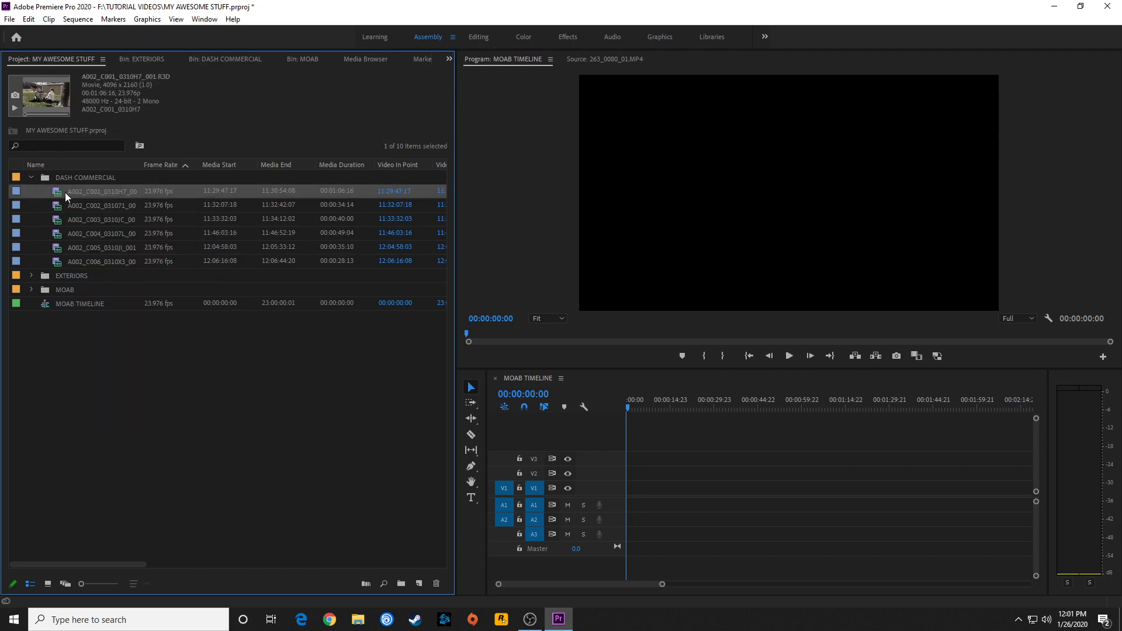
Add the first DASH COMMERCIAL clip to MOAB TIMELINE, keeping existing settings, and view its transform bounds.
{"action": "left_click_drag", "start_coordinate": [452, 318], "coordinate": [643, 494]}
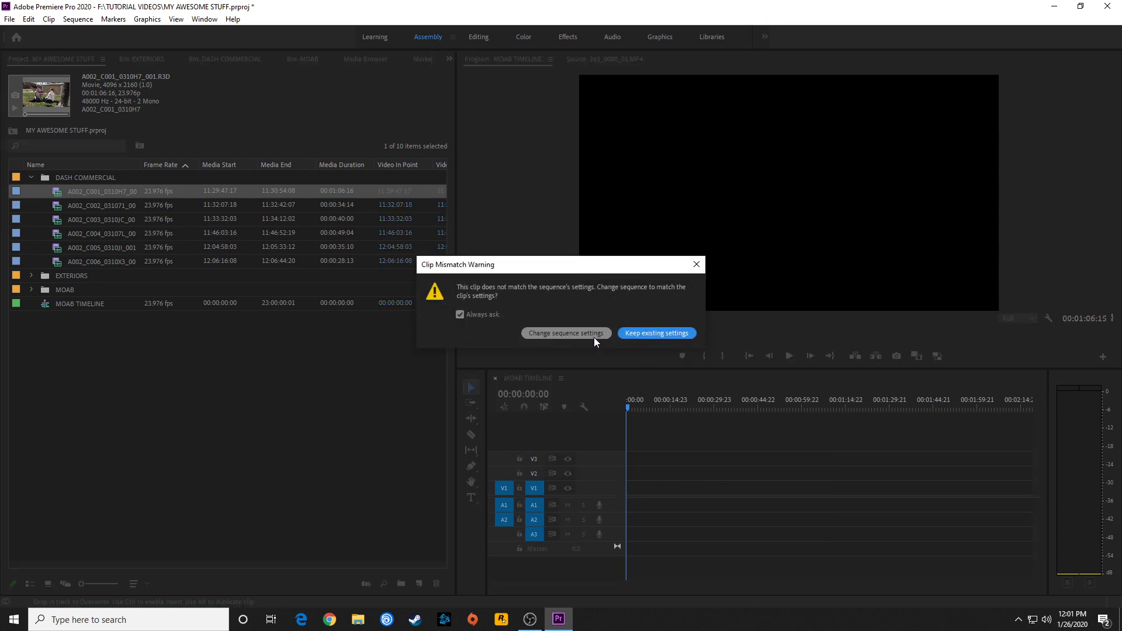
{"action": "left_click", "coordinate": [657, 333]}
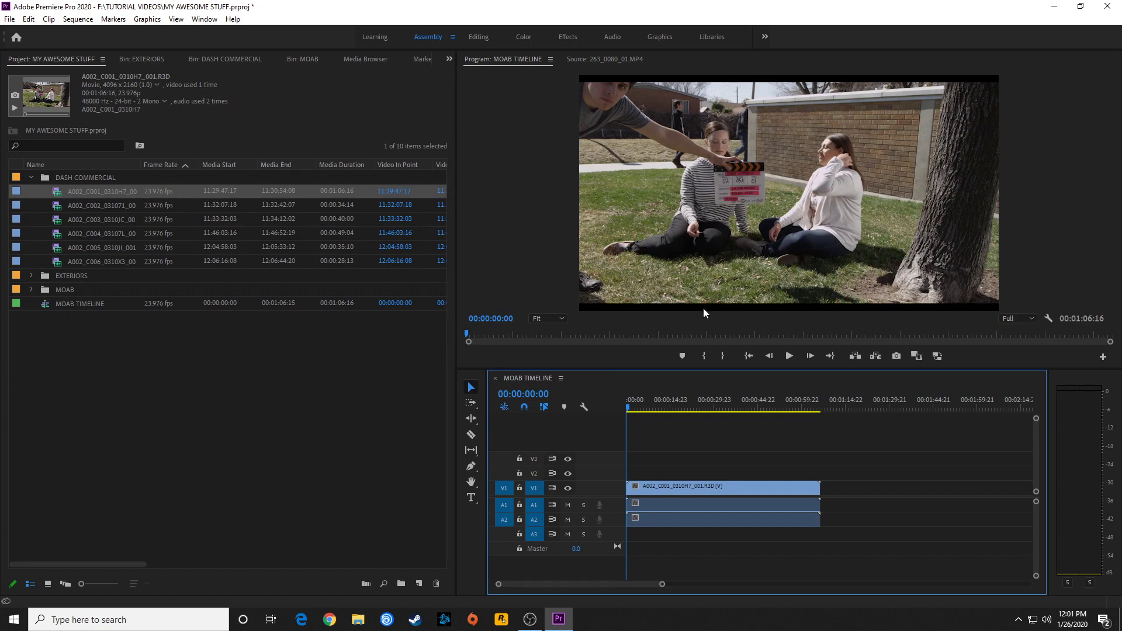
{"action": "left_click", "coordinate": [685, 510]}
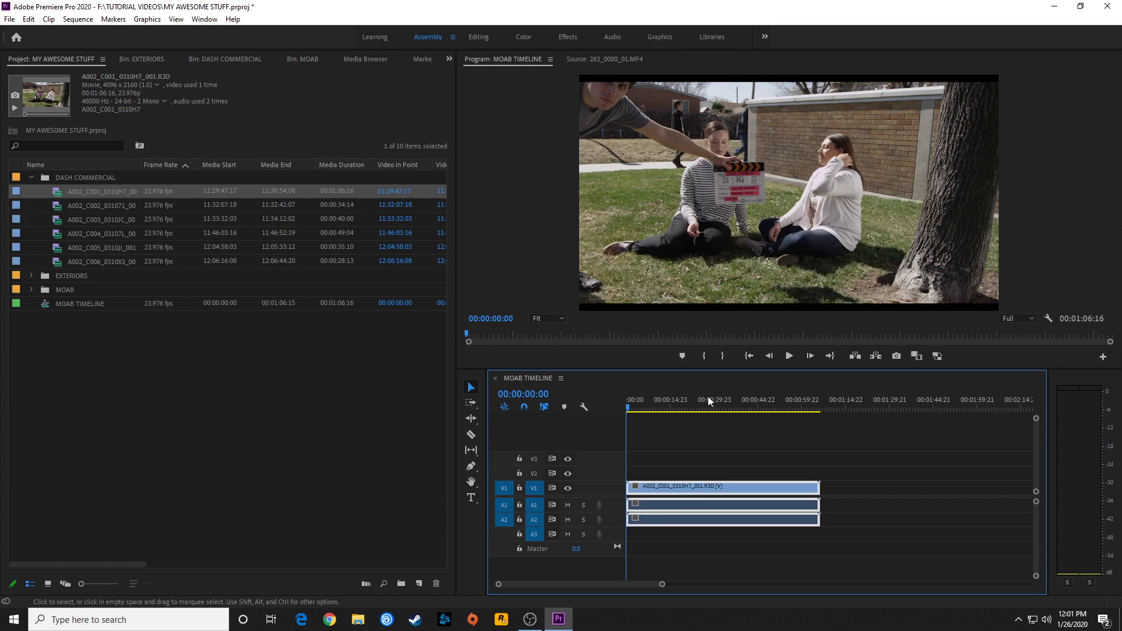
{"action": "left_click", "coordinate": [757, 226]}
{"action": "left_click", "coordinate": [757, 225]}
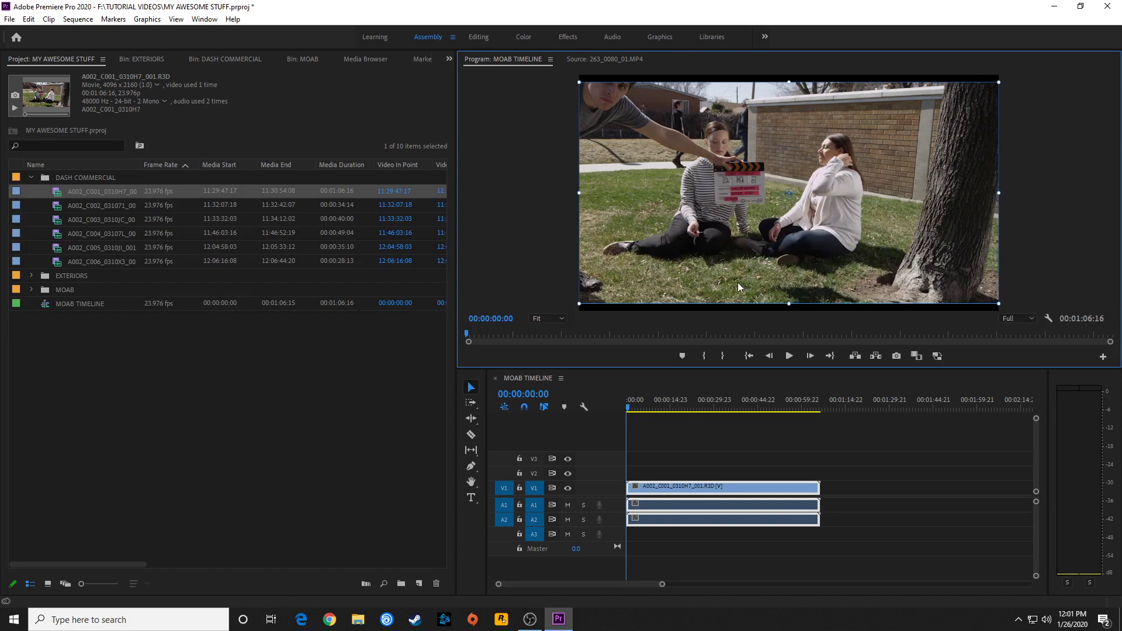
{"action": "left_click_drag", "start_coordinate": [654, 450], "coordinate": [695, 541]}
Delete the timeline clip and turn off Scale to Frame Size for the first DASH COMMERCIAL clip.
{"action": "key", "text": "Delete"}
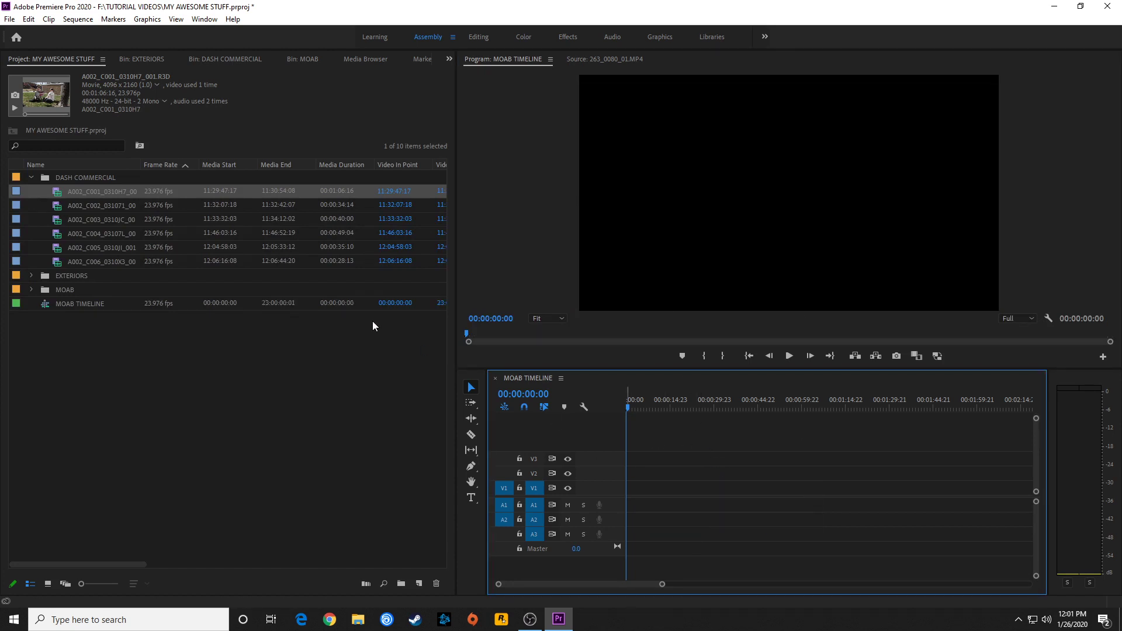
{"action": "left_click", "coordinate": [61, 191]}
{"action": "left_click", "coordinate": [49, 19]}
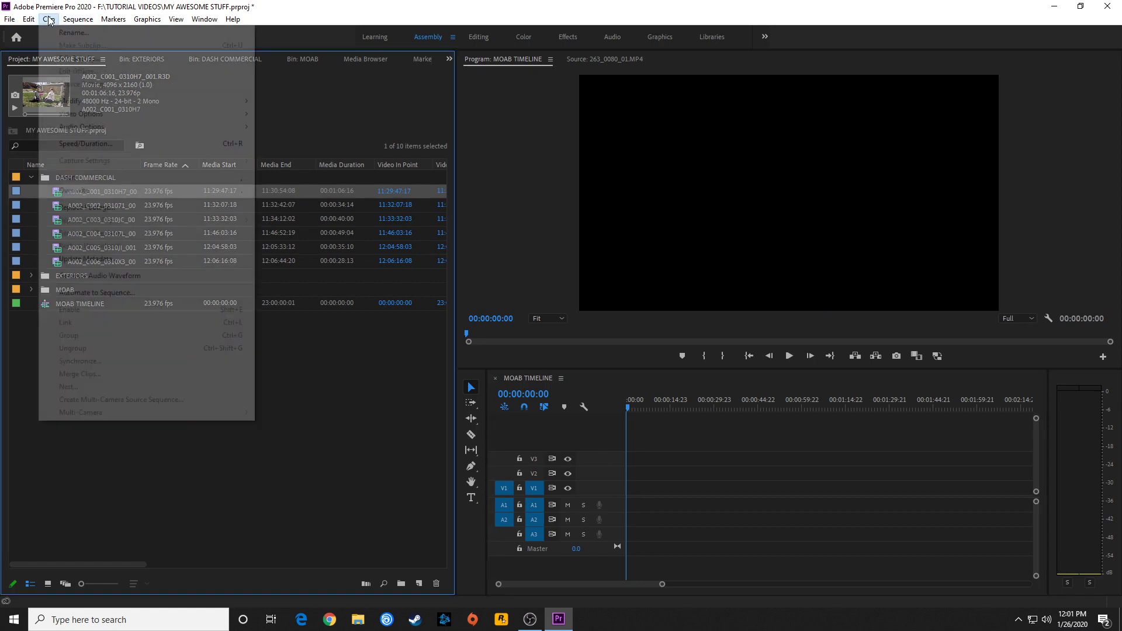
{"action": "mouse_move", "coordinate": [131, 115]}
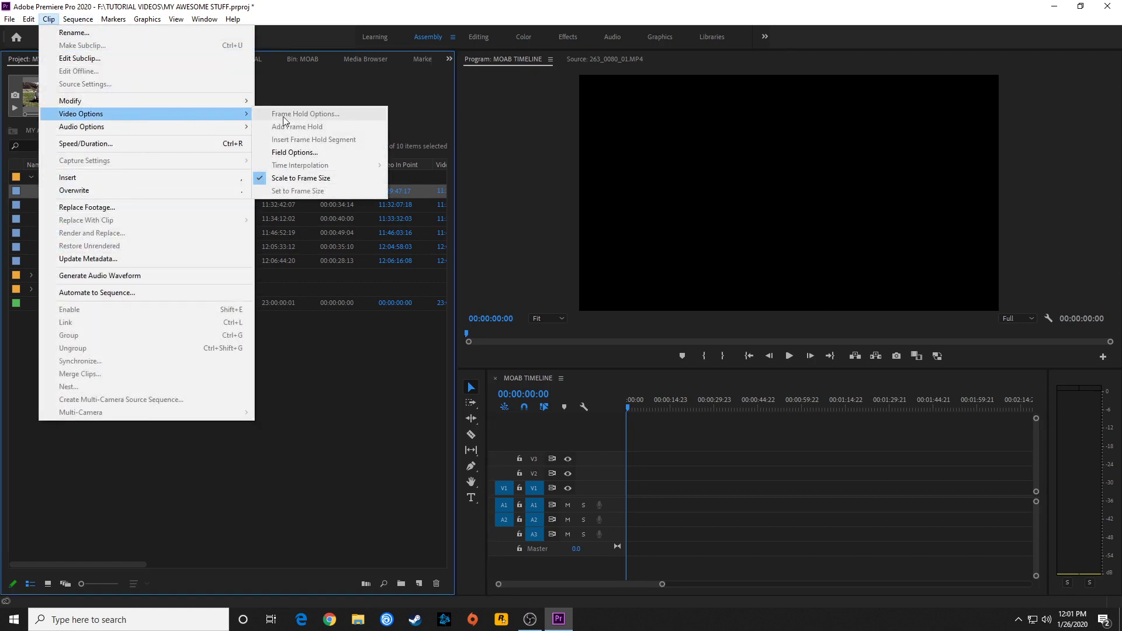
{"action": "left_click", "coordinate": [301, 179]}
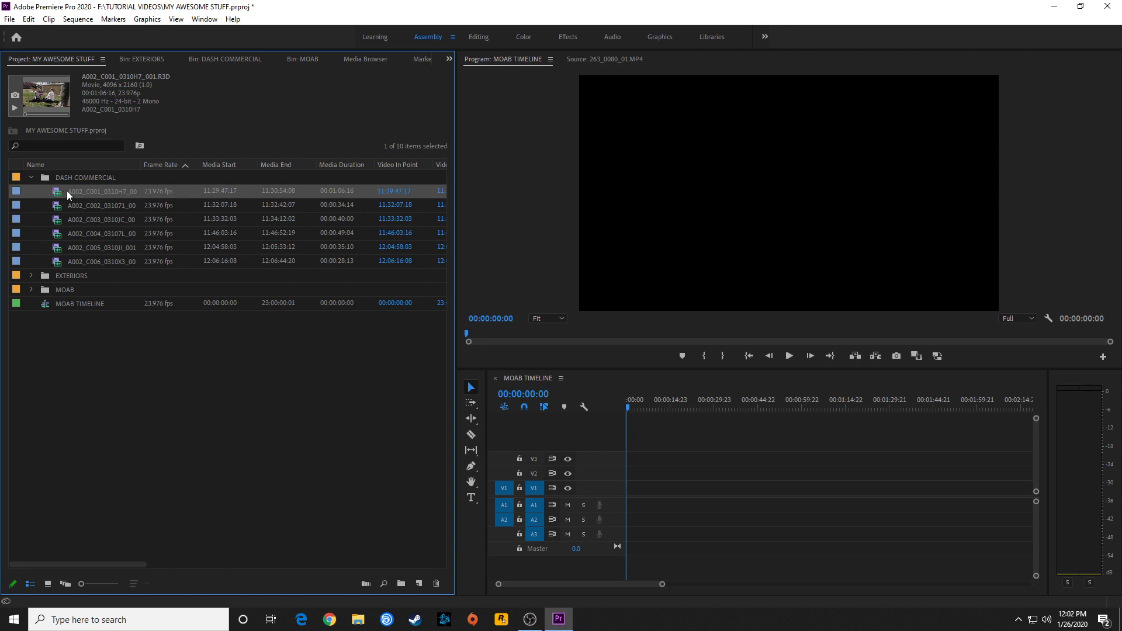
Preview the clip at native size in MOAB TIMELINE, keeping existing settings, then delete it.
{"action": "left_click_drag", "start_coordinate": [66, 190], "coordinate": [636, 472]}
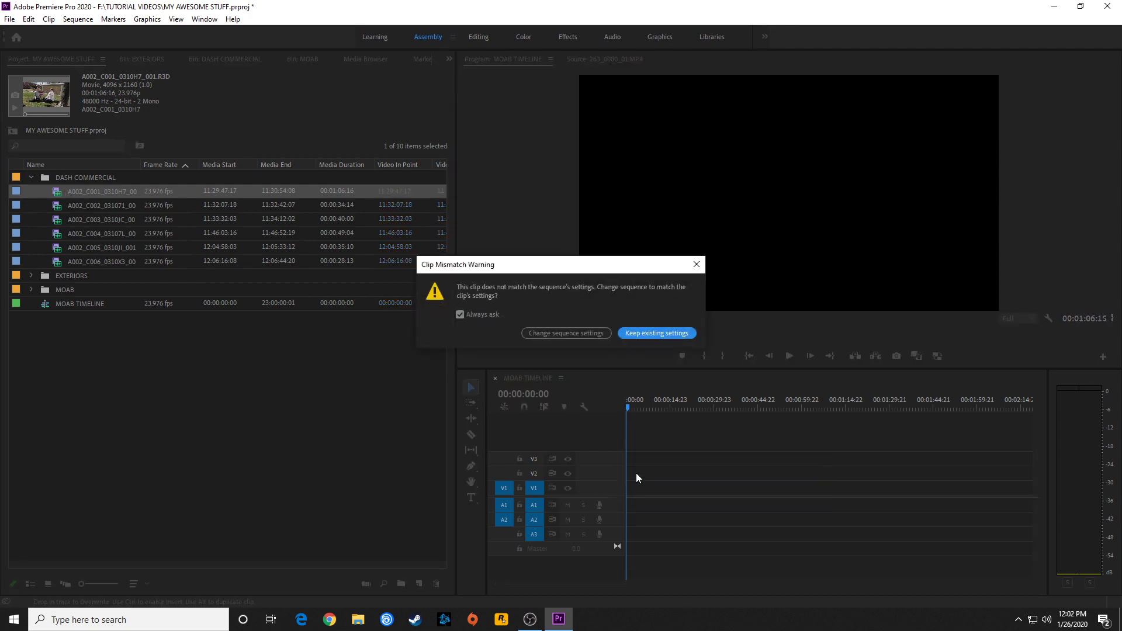
{"action": "left_click", "coordinate": [647, 332]}
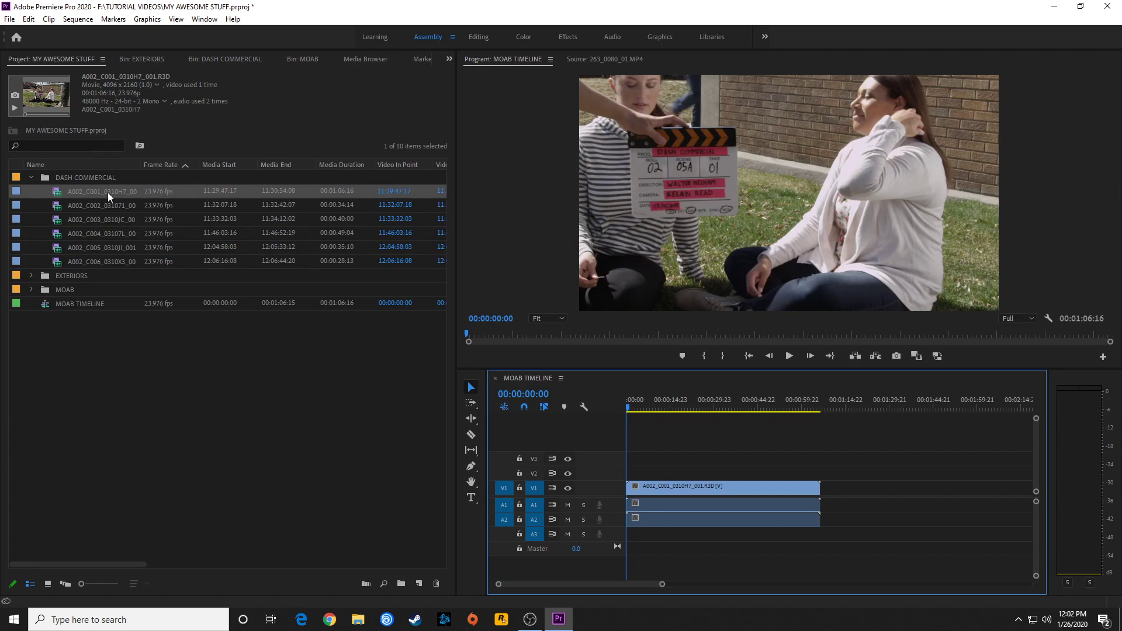
{"action": "left_click", "coordinate": [61, 191]}
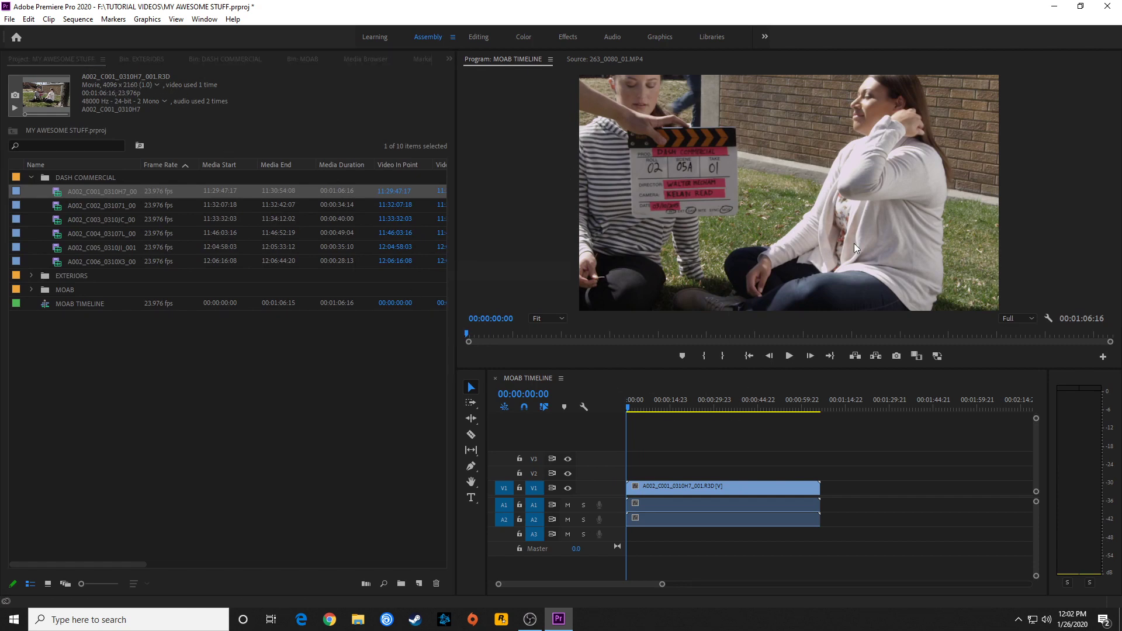
{"action": "left_click", "coordinate": [677, 447]}
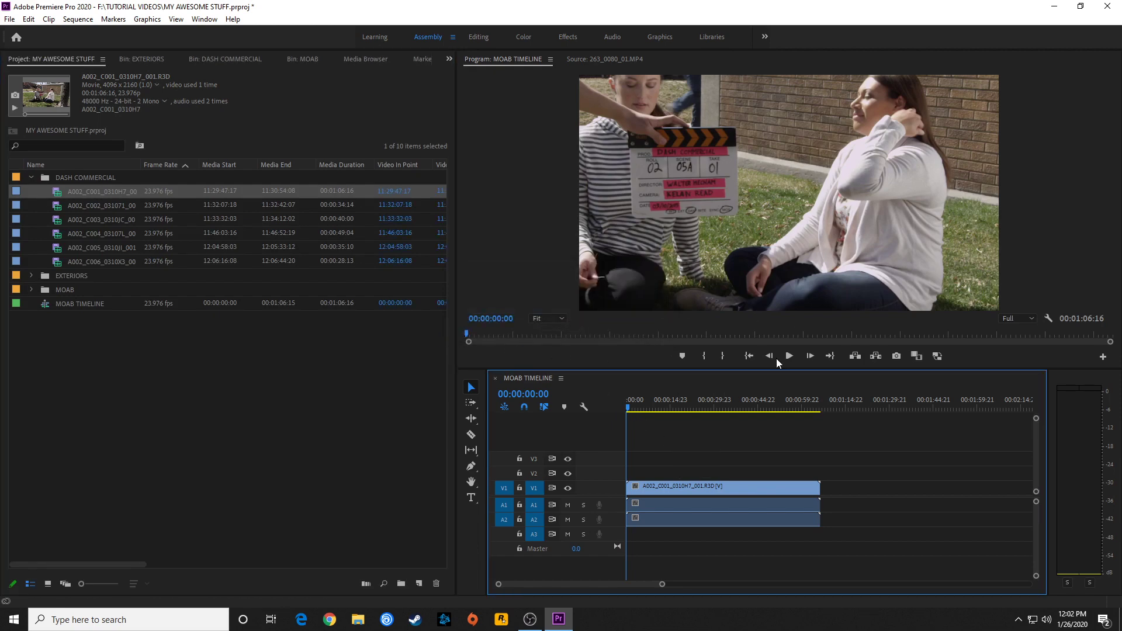
{"action": "left_click", "coordinate": [742, 514]}
{"action": "key", "text": "Delete"}
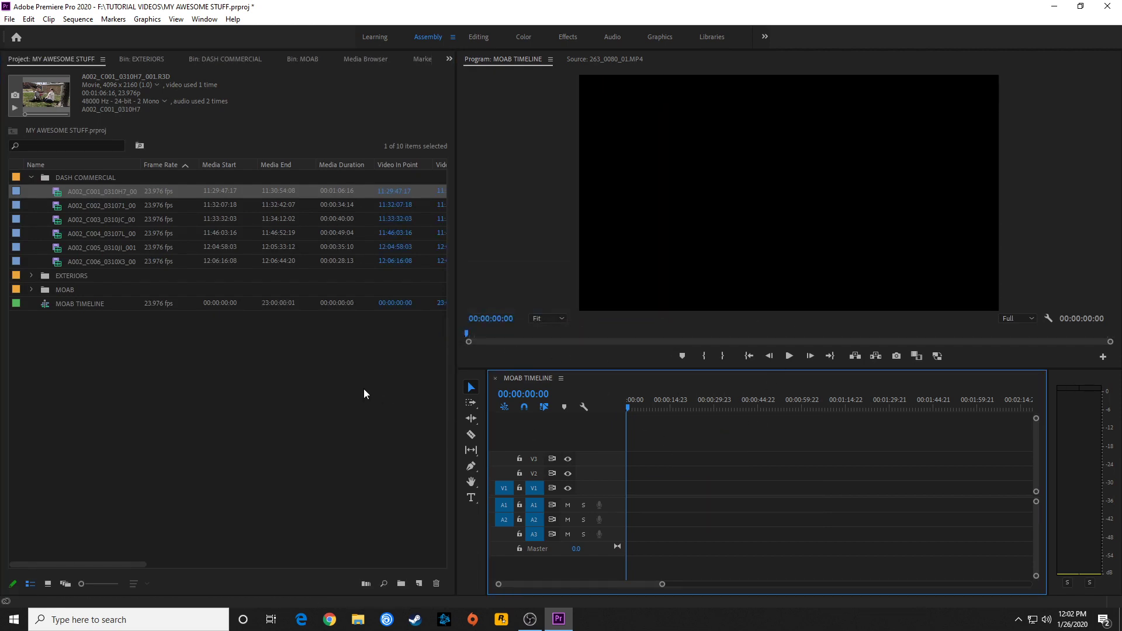
Toggle Scale to Frame Size twice for all six DASH COMMERCIAL clips, then deselect them.
{"action": "left_click", "coordinate": [84, 189]}
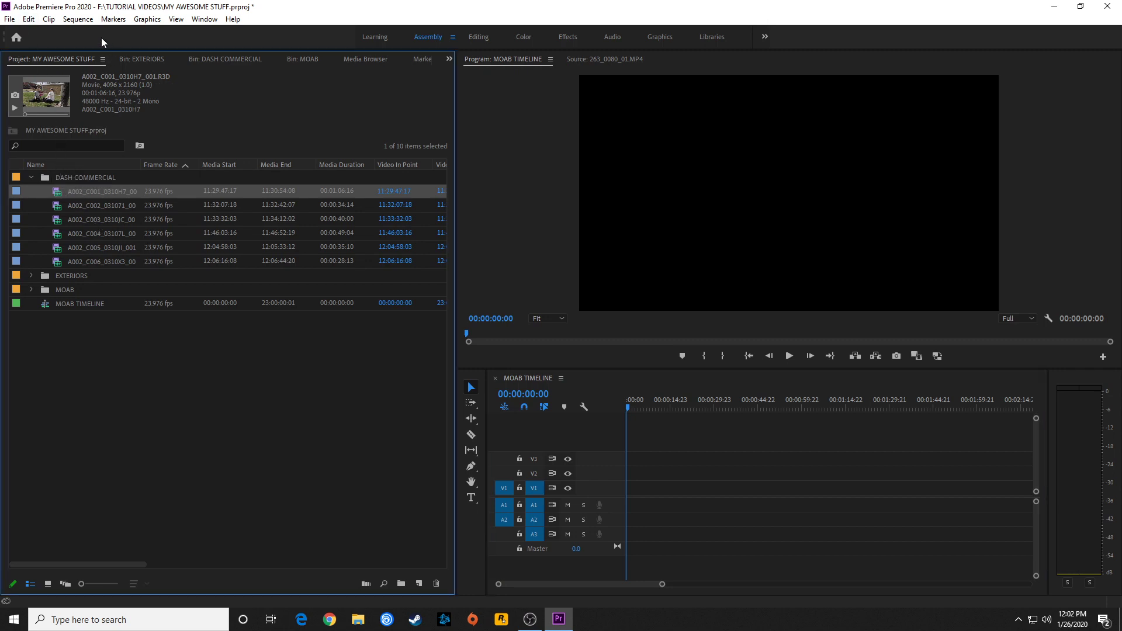
{"action": "left_click", "coordinate": [66, 260], "text": "shift"}
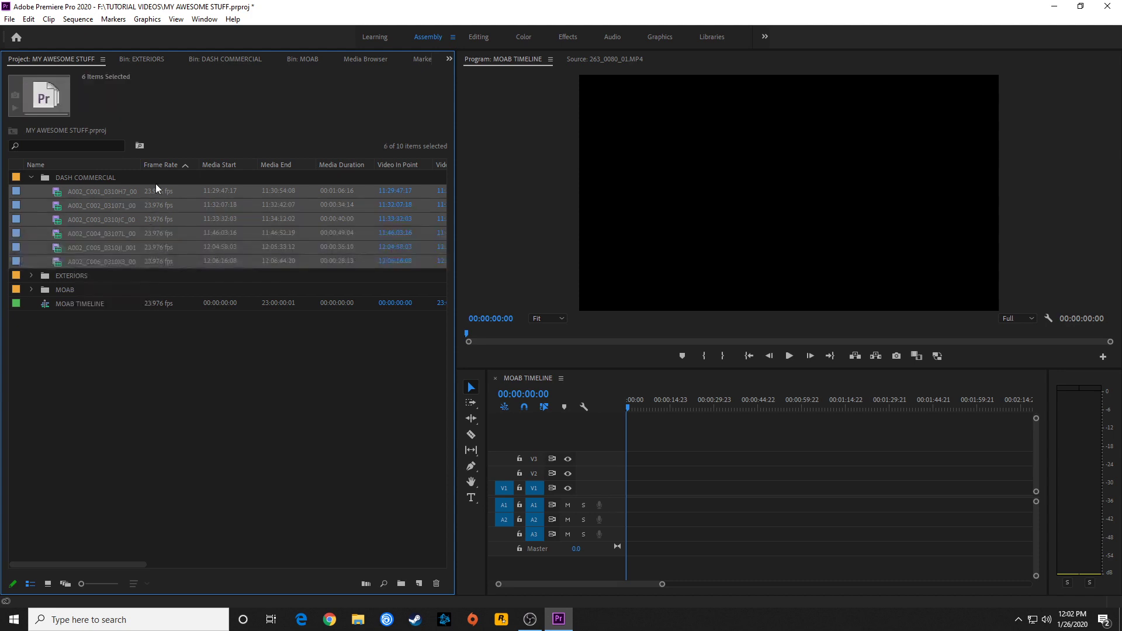
{"action": "left_click", "coordinate": [49, 18]}
{"action": "mouse_move", "coordinate": [197, 114]}
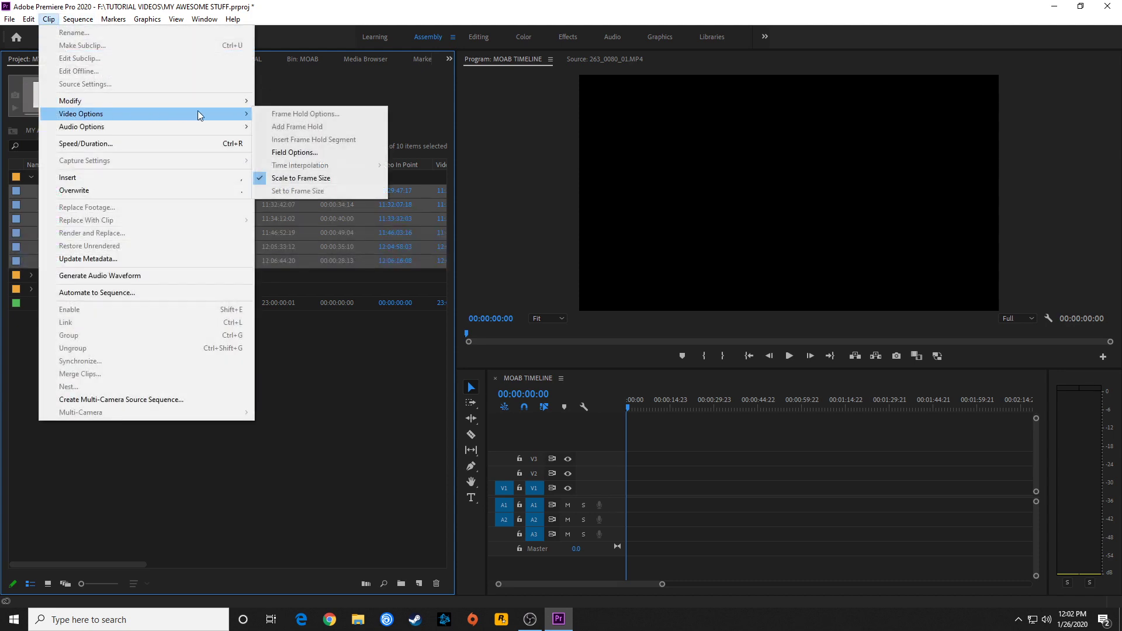
{"action": "left_click", "coordinate": [308, 181]}
{"action": "left_click", "coordinate": [49, 19]}
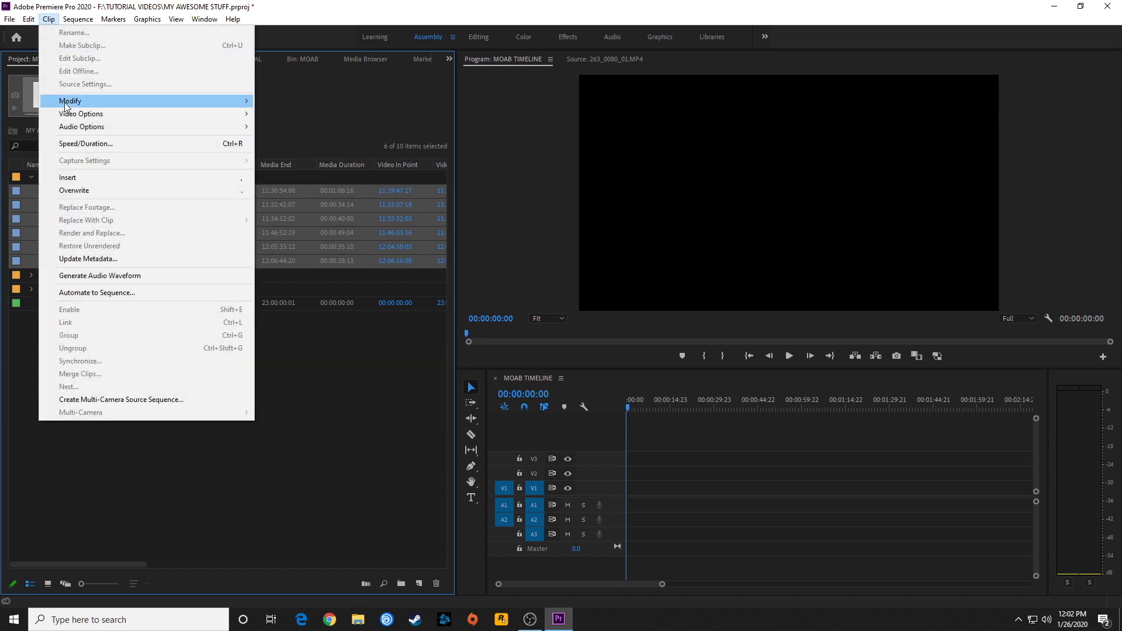
{"action": "mouse_move", "coordinate": [121, 115]}
{"action": "left_click", "coordinate": [287, 178]}
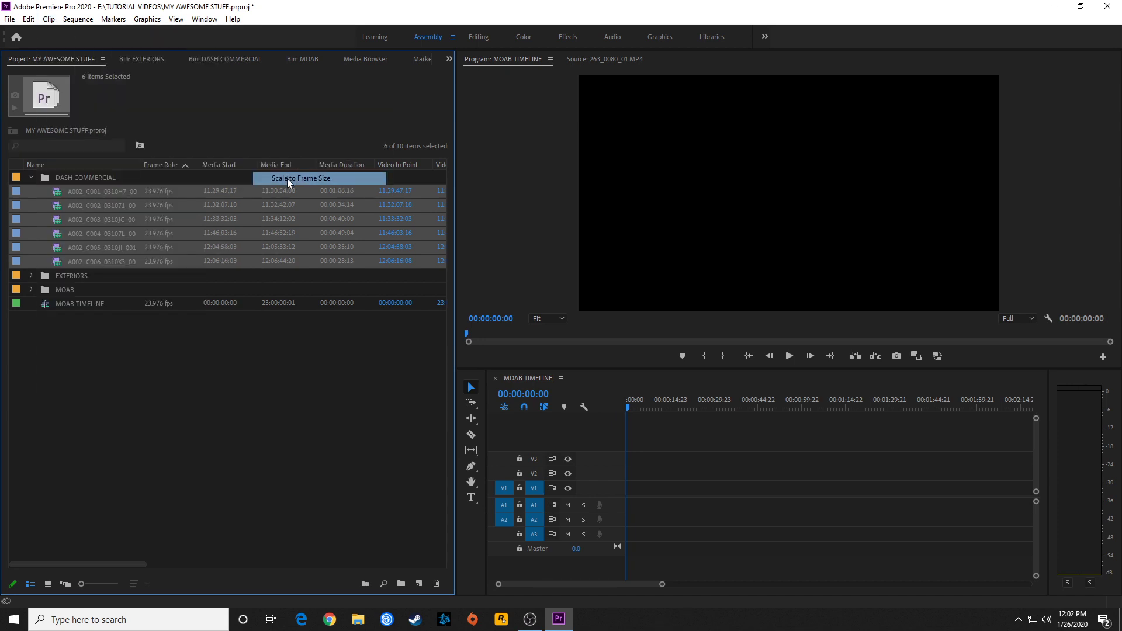
{"action": "left_click", "coordinate": [98, 331]}
Toggle Scale to Frame Size for the A002_C001_0310H7_001 clip alone.
{"action": "left_click", "coordinate": [75, 195]}
{"action": "left_click", "coordinate": [48, 18]}
{"action": "mouse_move", "coordinate": [108, 101]}
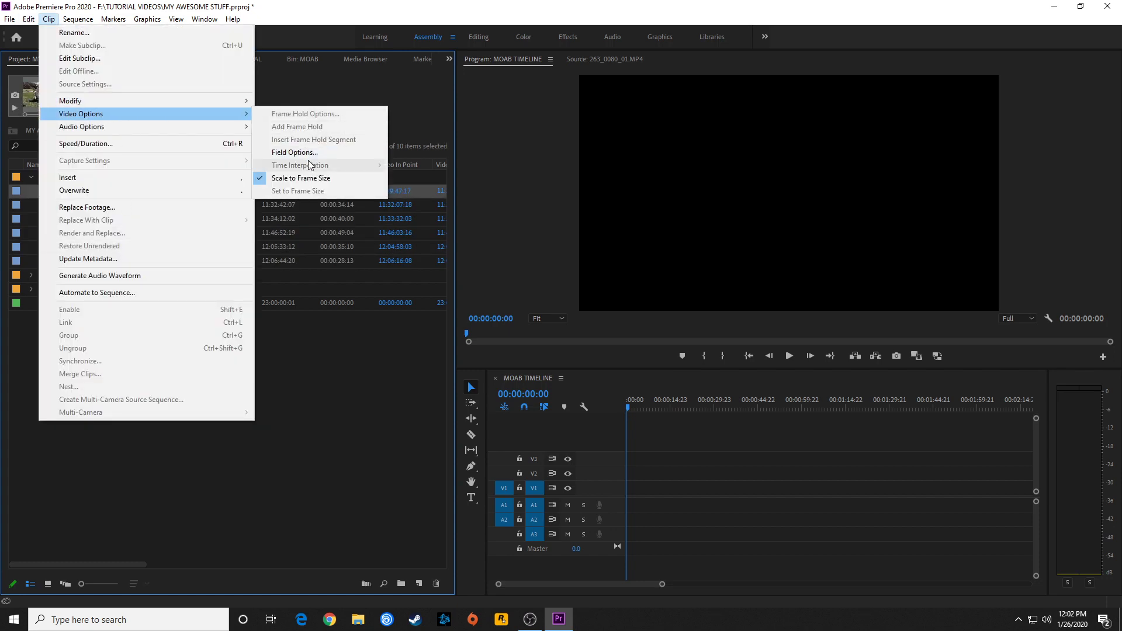
{"action": "left_click", "coordinate": [308, 177]}
{"action": "left_click", "coordinate": [323, 409]}
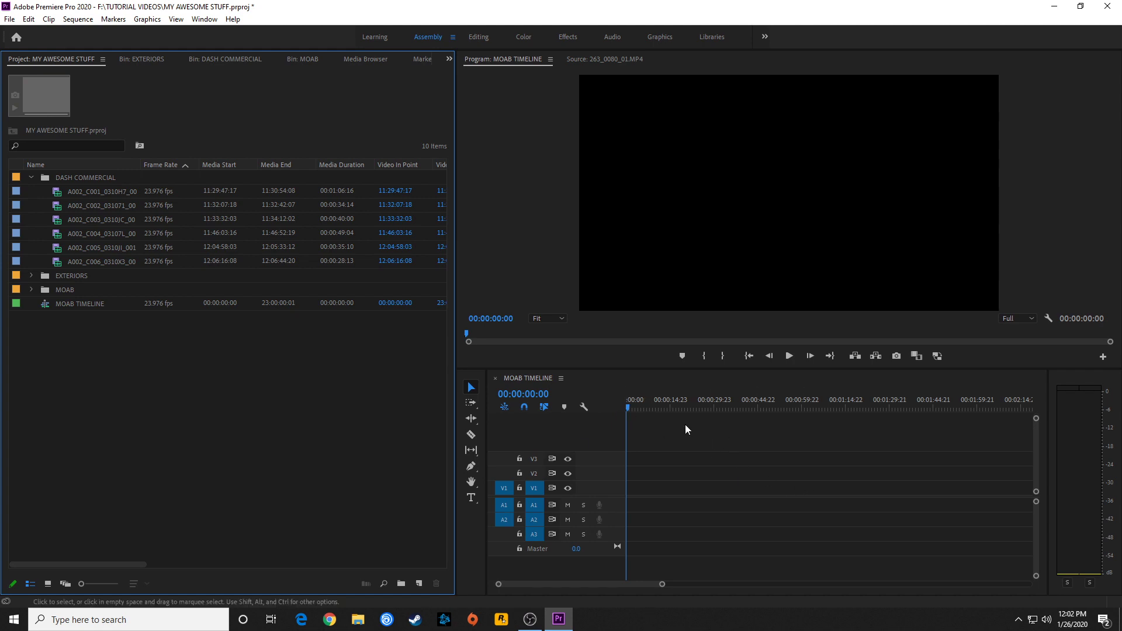
Check MOAB TIMELINE's settings, then make a 4096×2160 sequence from the A002_C001_0310H7_001 clip.
{"action": "left_click", "coordinate": [95, 190]}
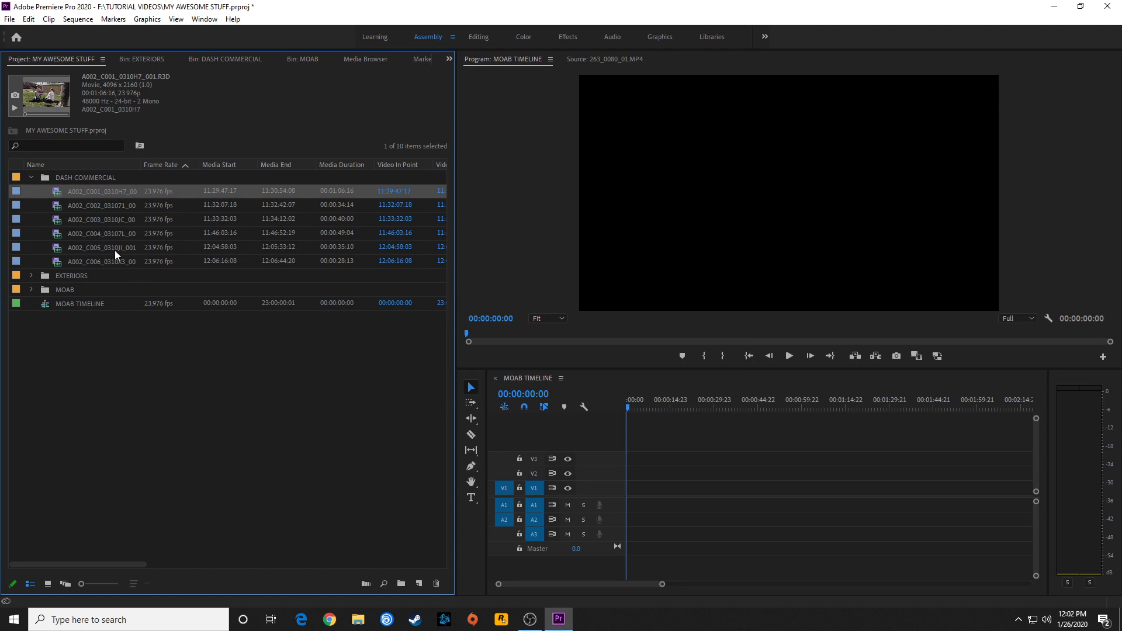
{"action": "left_click", "coordinate": [56, 305]}
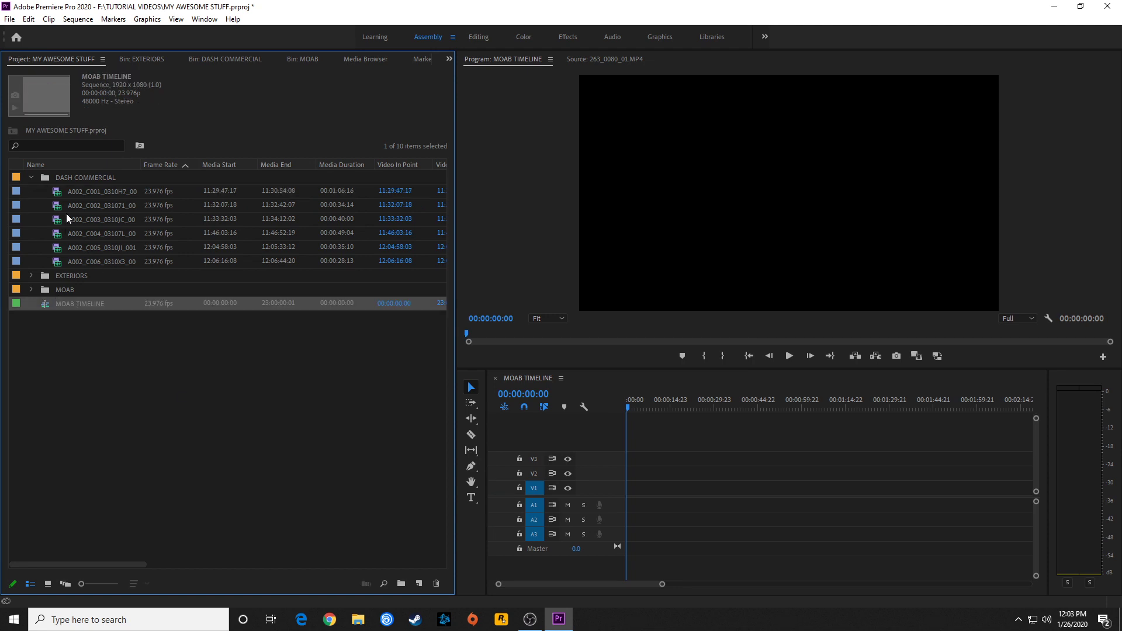
{"action": "left_click", "coordinate": [61, 188]}
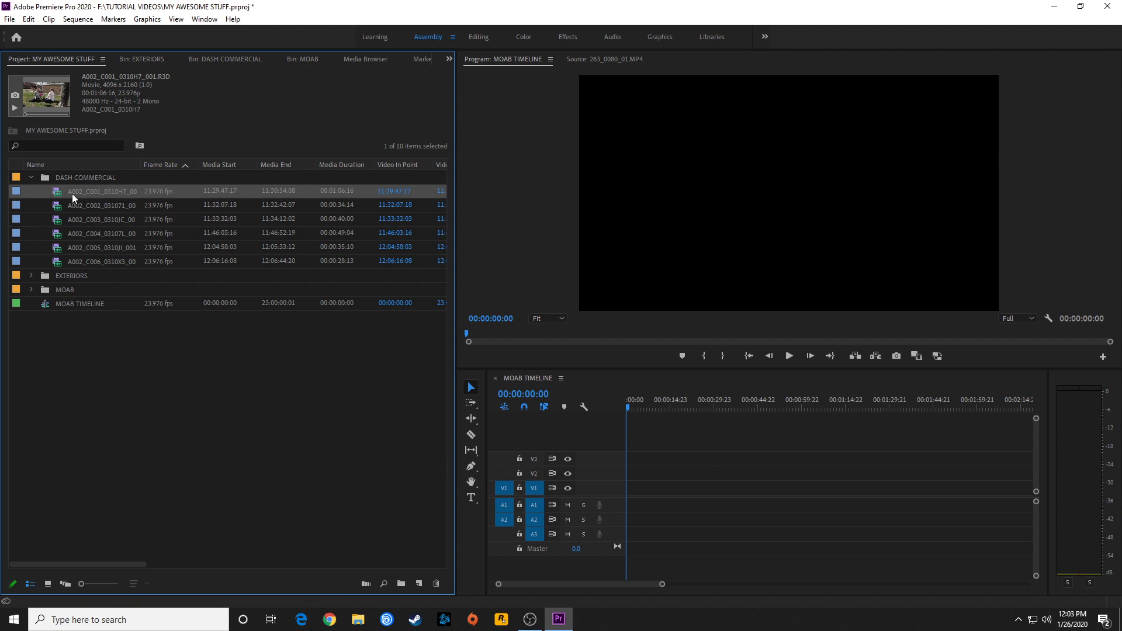
{"action": "left_click_drag", "start_coordinate": [59, 190], "coordinate": [419, 586]}
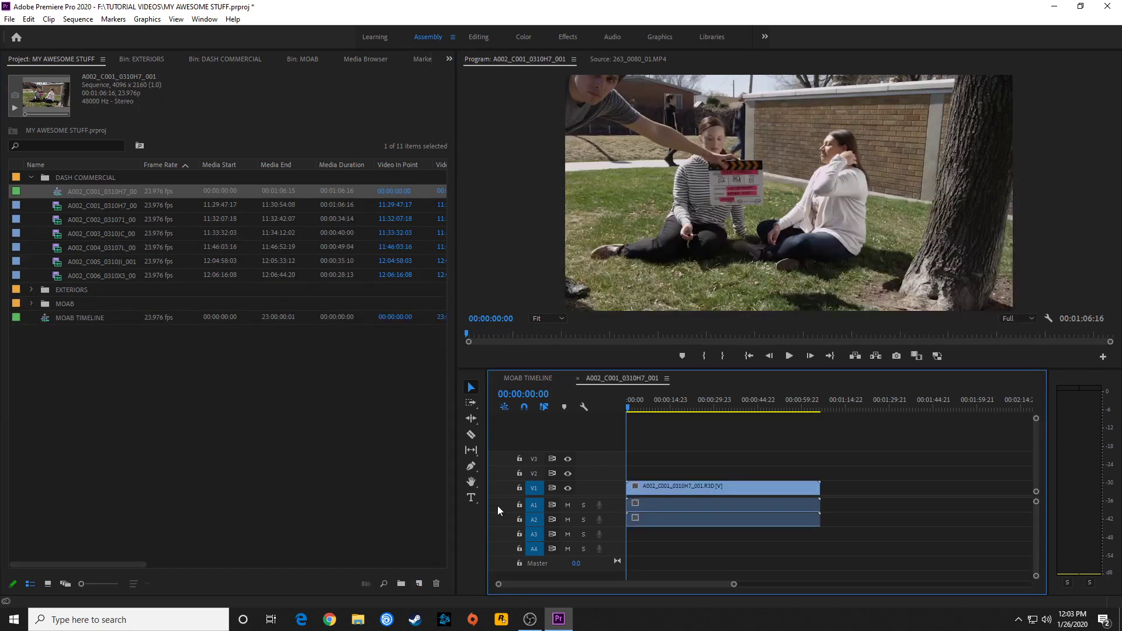
Compare the new sequence with MOAB TIMELINE, then move it to the project root.
{"action": "left_click", "coordinate": [533, 374]}
{"action": "left_click", "coordinate": [612, 376]}
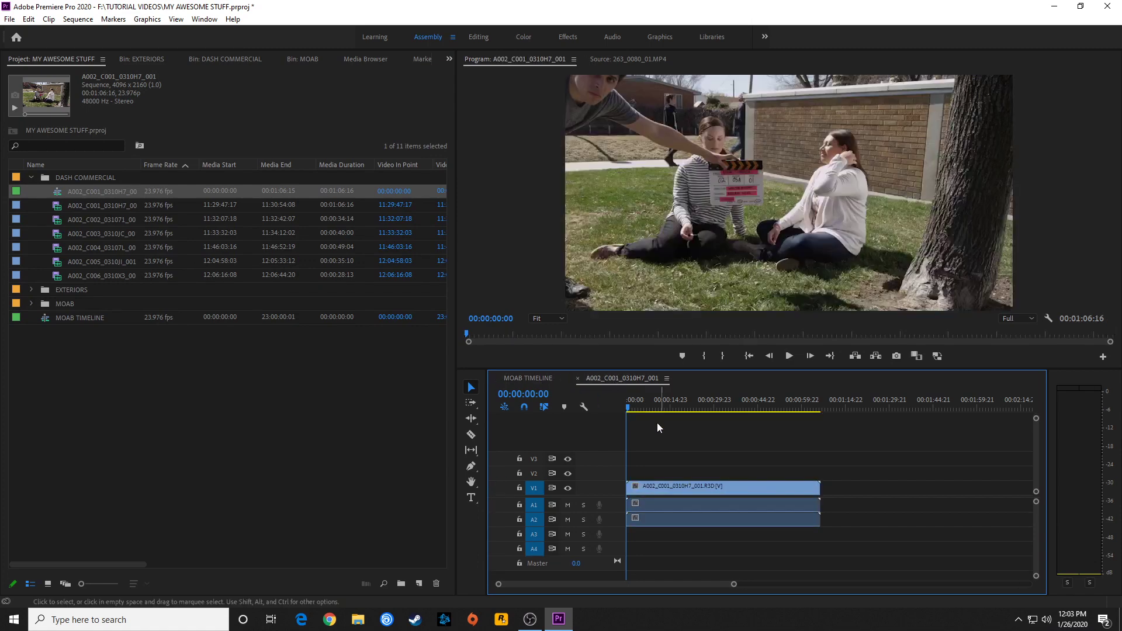
{"action": "left_click", "coordinate": [61, 194]}
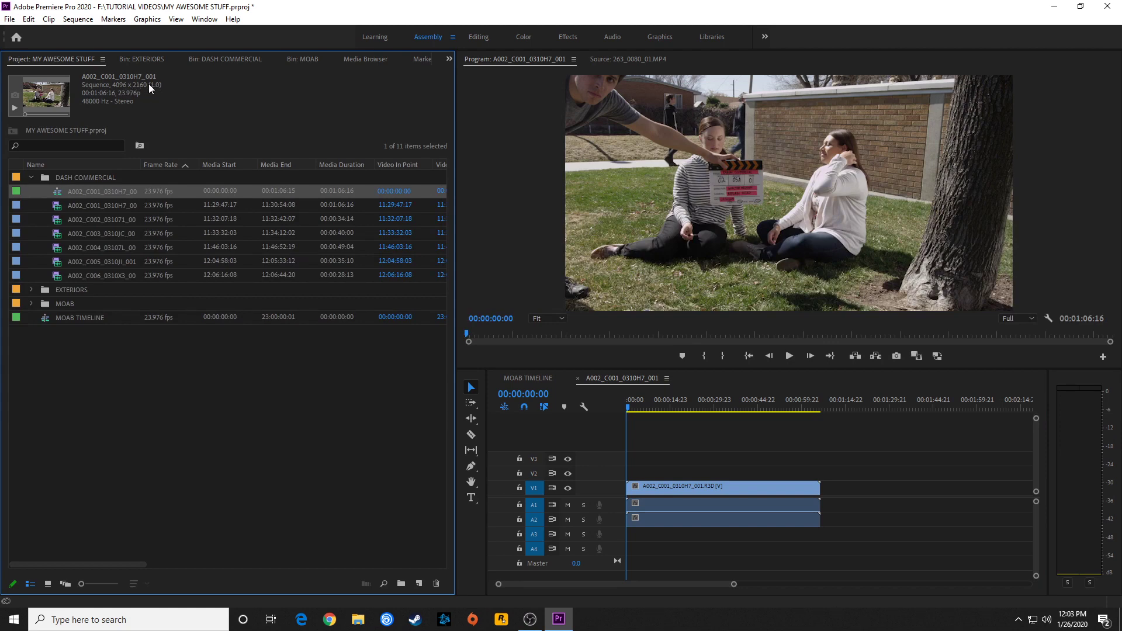
{"action": "left_click_drag", "start_coordinate": [96, 188], "coordinate": [31, 190]}
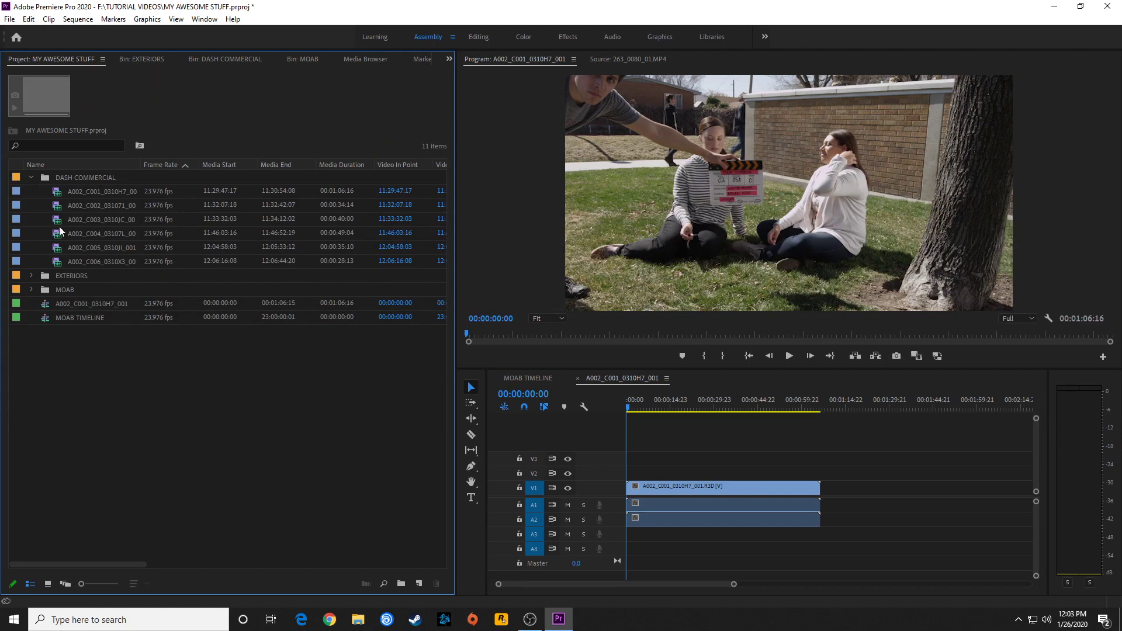
Rename the new sequence to DASH COMMERCIAL TIMELINE.
{"action": "left_click", "coordinate": [94, 307]}
{"action": "left_click", "coordinate": [94, 307]}
{"action": "type", "text": "D"}
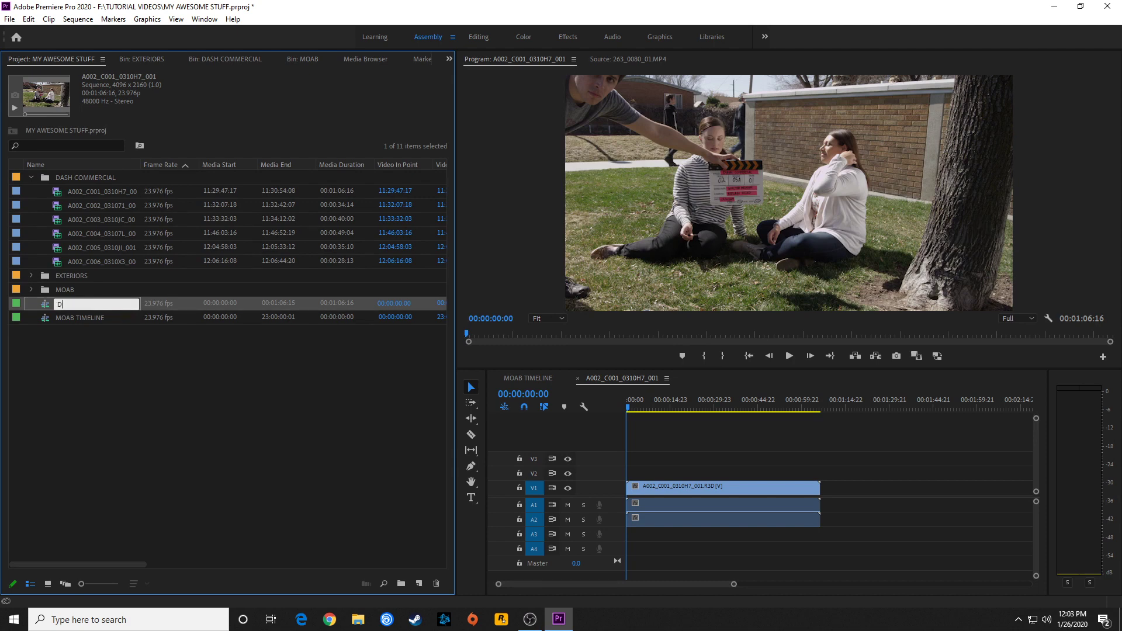
{"action": "type", "text": "ASH COMMERCIAL"}
{"action": "key", "text": "Return"}
{"action": "type", "text": "TIMELINE"}
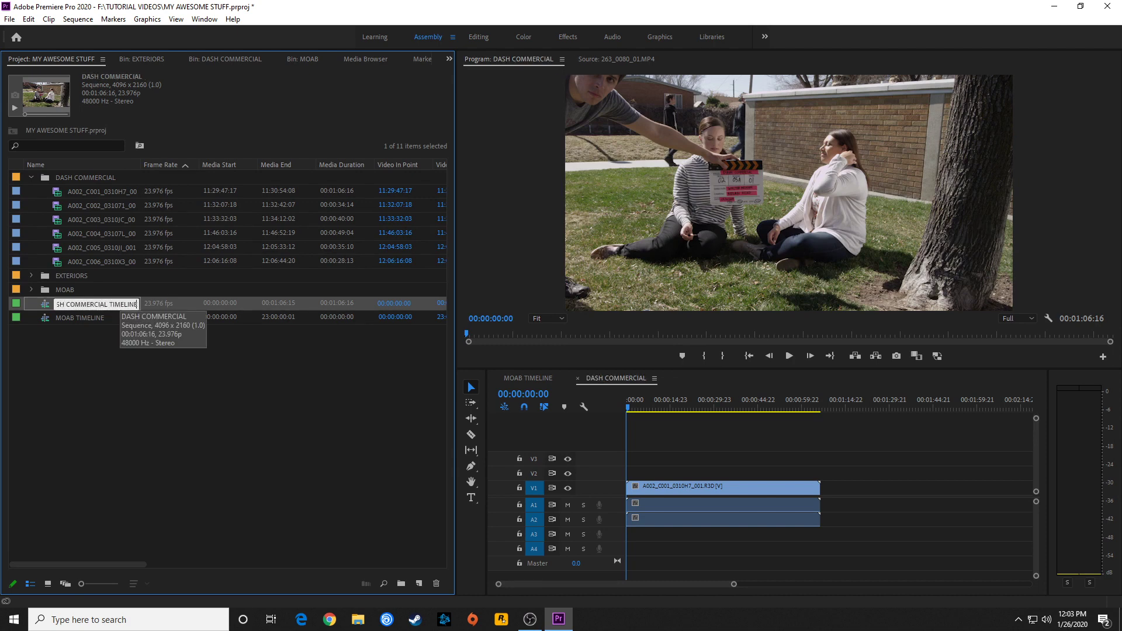
{"action": "key", "text": "Tab"}
{"action": "left_click", "coordinate": [82, 366]}
{"action": "left_click", "coordinate": [51, 304]}
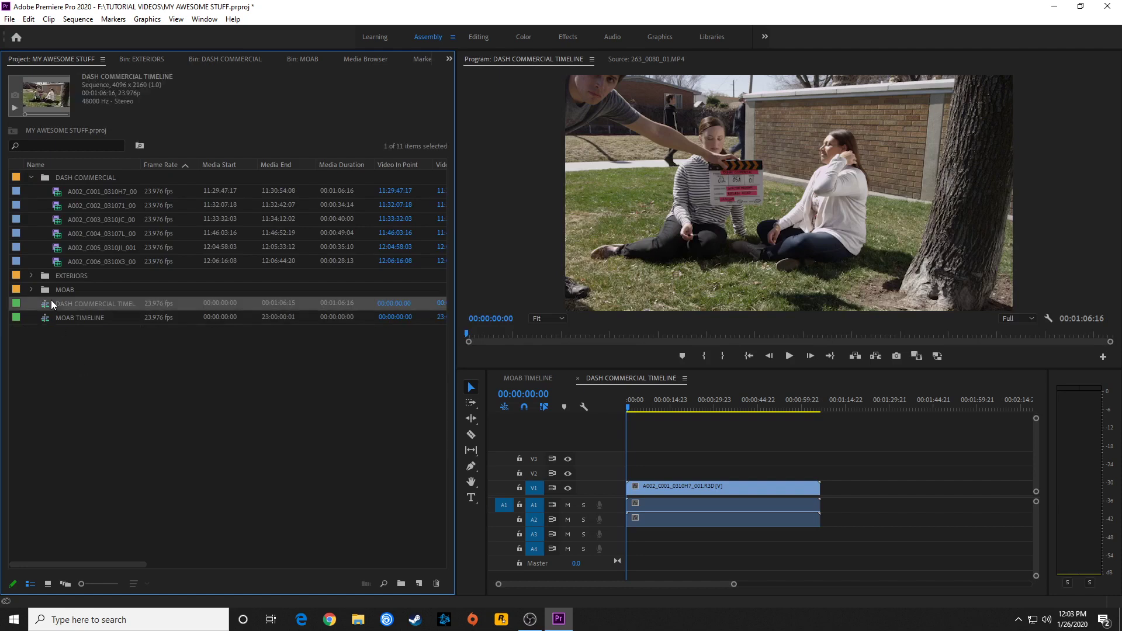
Marquee-select and delete the existing clips in DASH COMMERCIAL TIMELINE.
{"action": "left_click_drag", "start_coordinate": [666, 456], "coordinate": [743, 559]}
{"action": "key", "text": "Delete"}
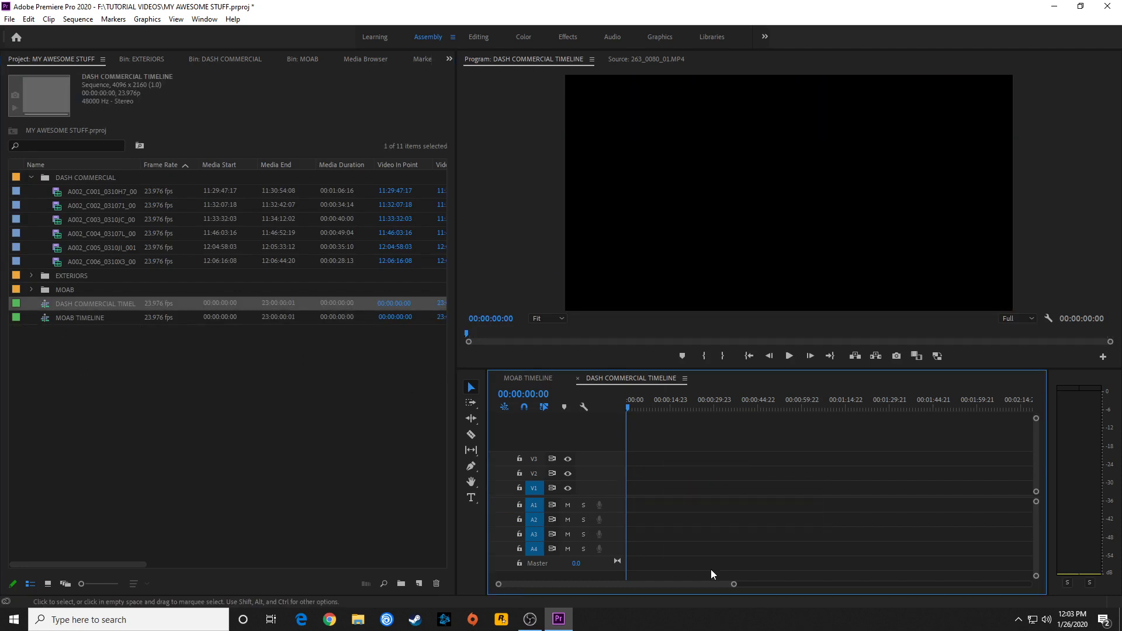
{"action": "left_click", "coordinate": [171, 395]}
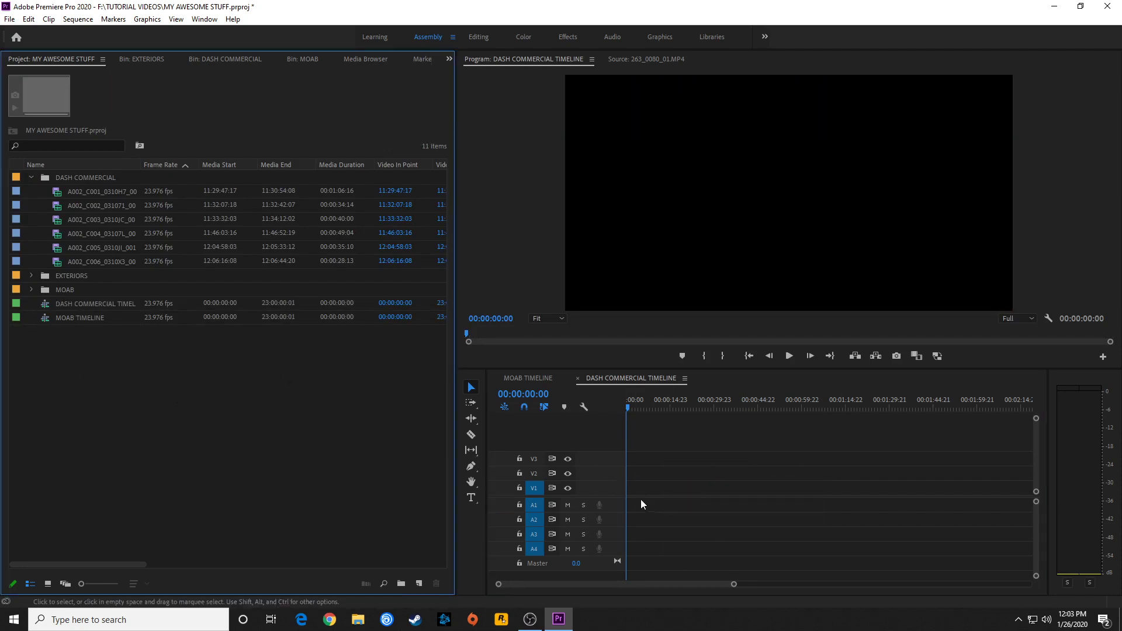
Add 263_0079_01.MP4 from the MOAB bin, keep existing sequence settings, and scrub forward.
{"action": "left_click", "coordinate": [30, 290]}
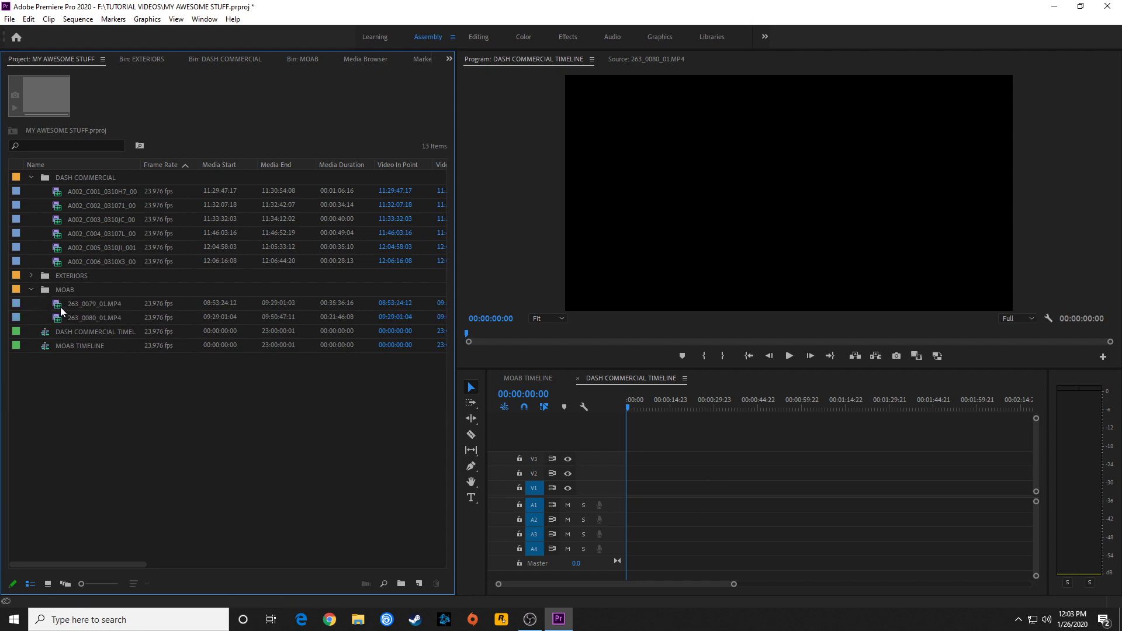
{"action": "left_click_drag", "start_coordinate": [57, 307], "coordinate": [654, 490]}
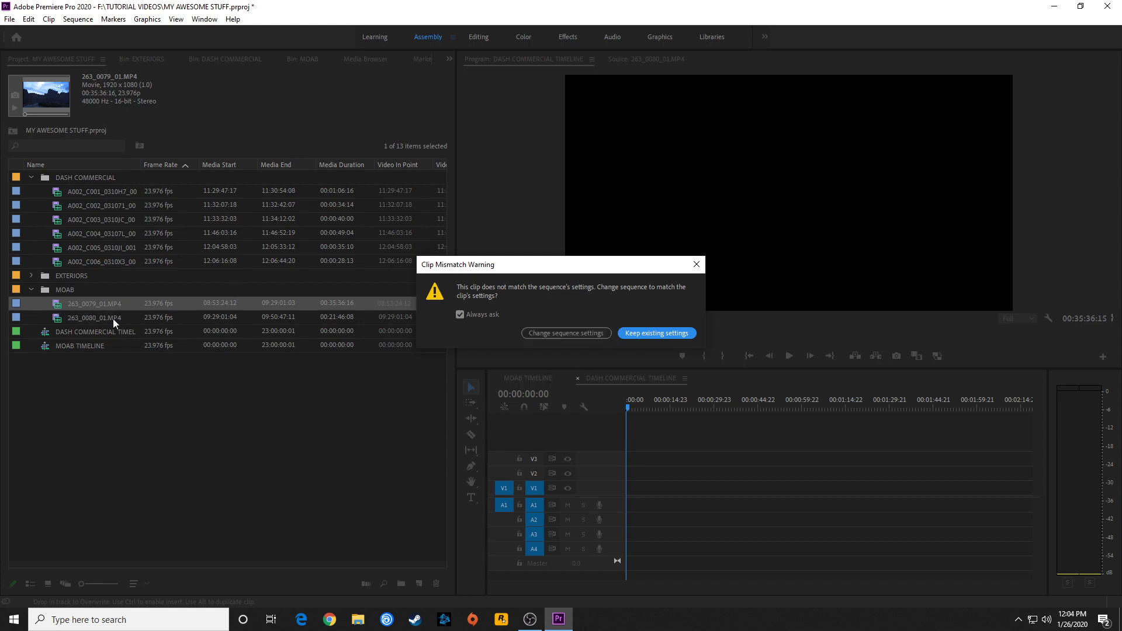
{"action": "left_click", "coordinate": [654, 332]}
{"action": "left_click", "coordinate": [673, 403]}
{"action": "left_click_drag", "start_coordinate": [675, 402], "coordinate": [691, 403]}
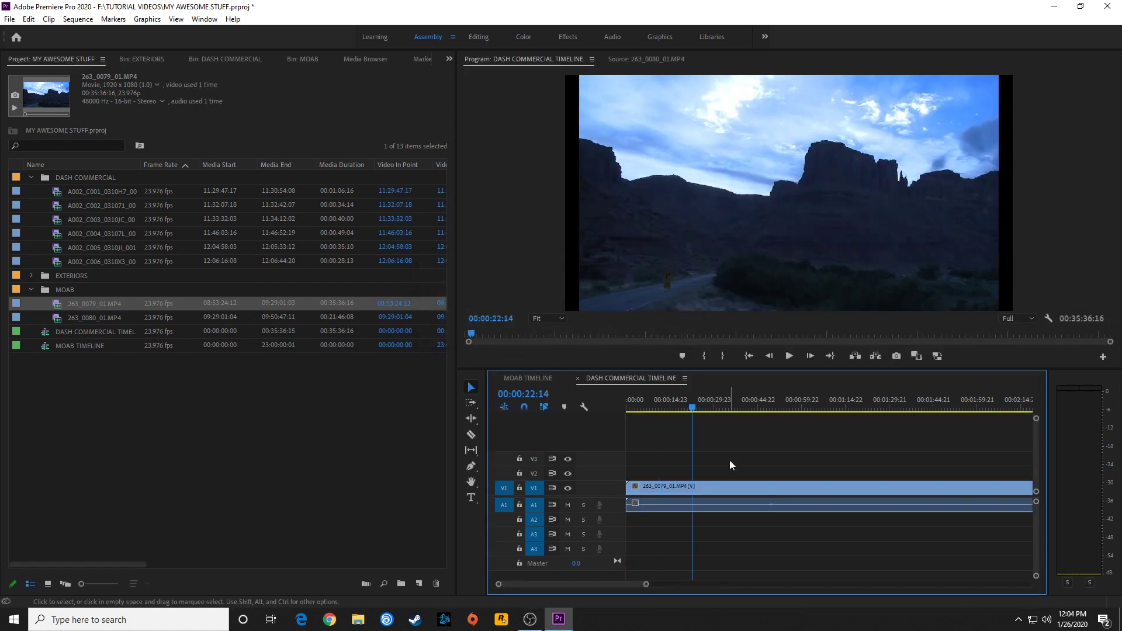
Fit the sequence in view, test rescaling the canyon clip, then bring in A002_C001_0310H7_001.
{"action": "key", "text": "backslash"}
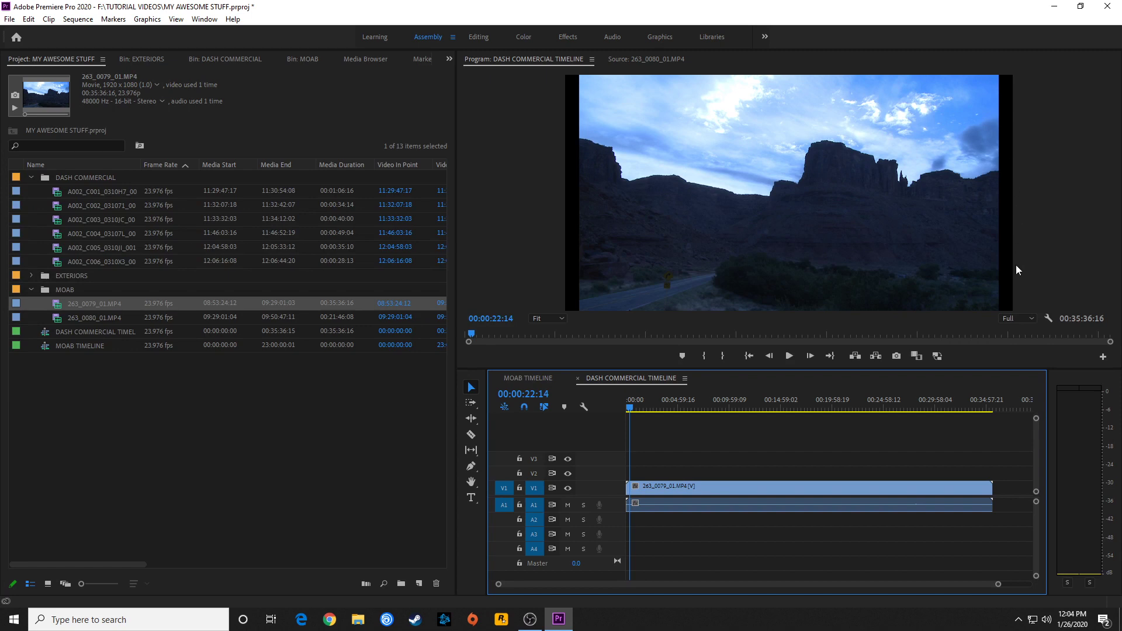
{"action": "left_click", "coordinate": [672, 268]}
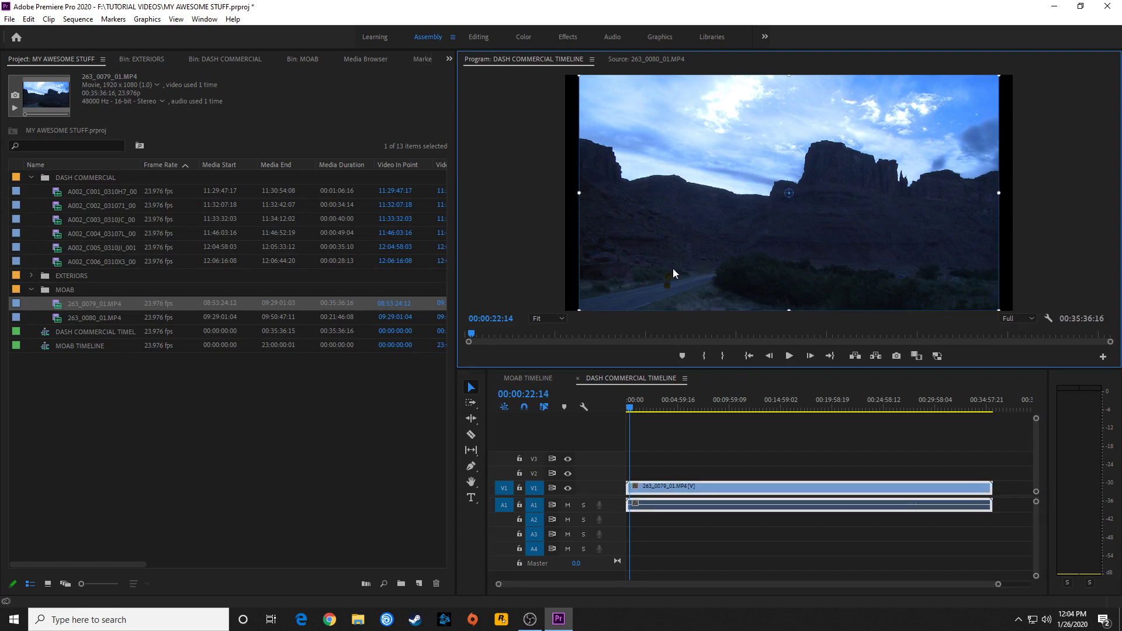
{"action": "left_click_drag", "start_coordinate": [580, 308], "coordinate": [610, 308]}
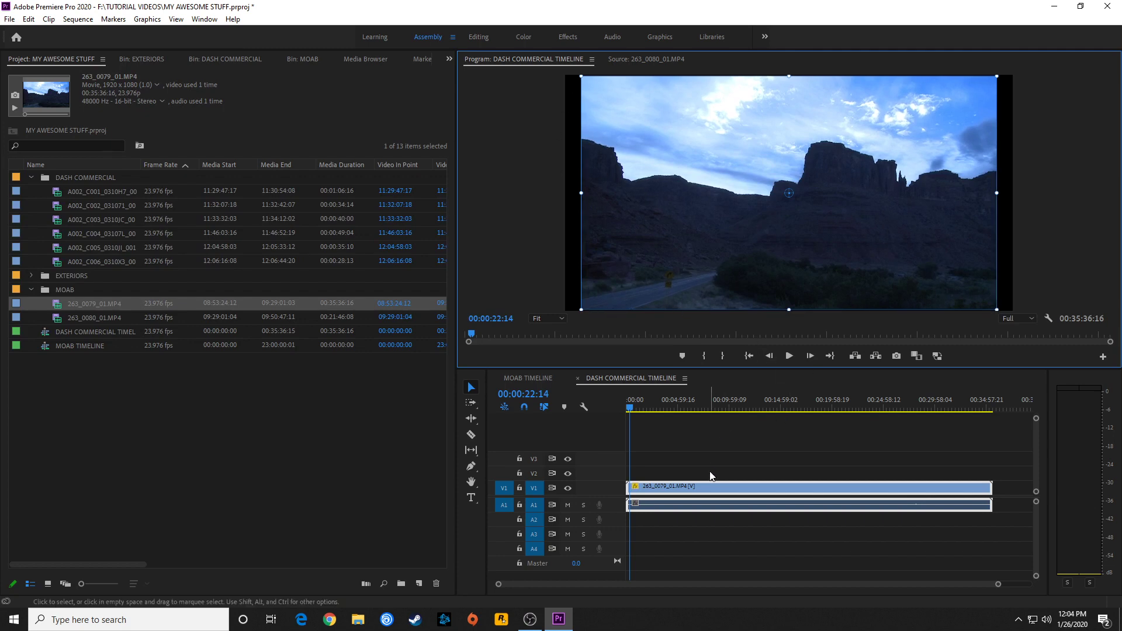
{"action": "left_click", "coordinate": [131, 366]}
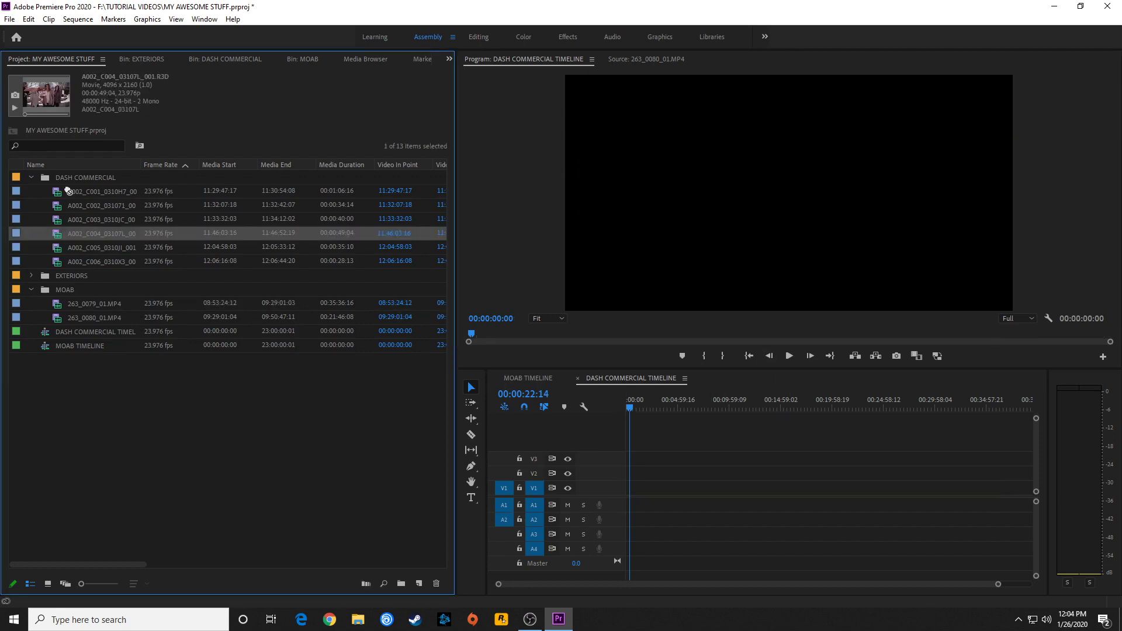
{"action": "left_click_drag", "start_coordinate": [61, 191], "coordinate": [642, 488]}
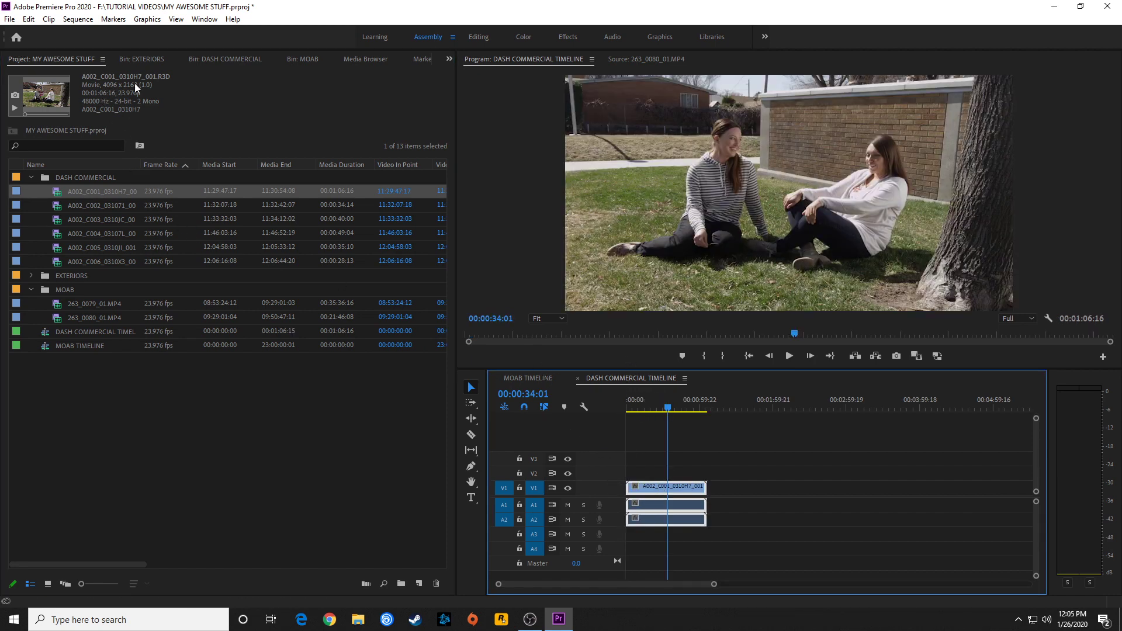
Append 263_0079_01.MP4 after A002_C001_0310H7_001, scrub to compare, then select all clips.
{"action": "left_click", "coordinate": [58, 304]}
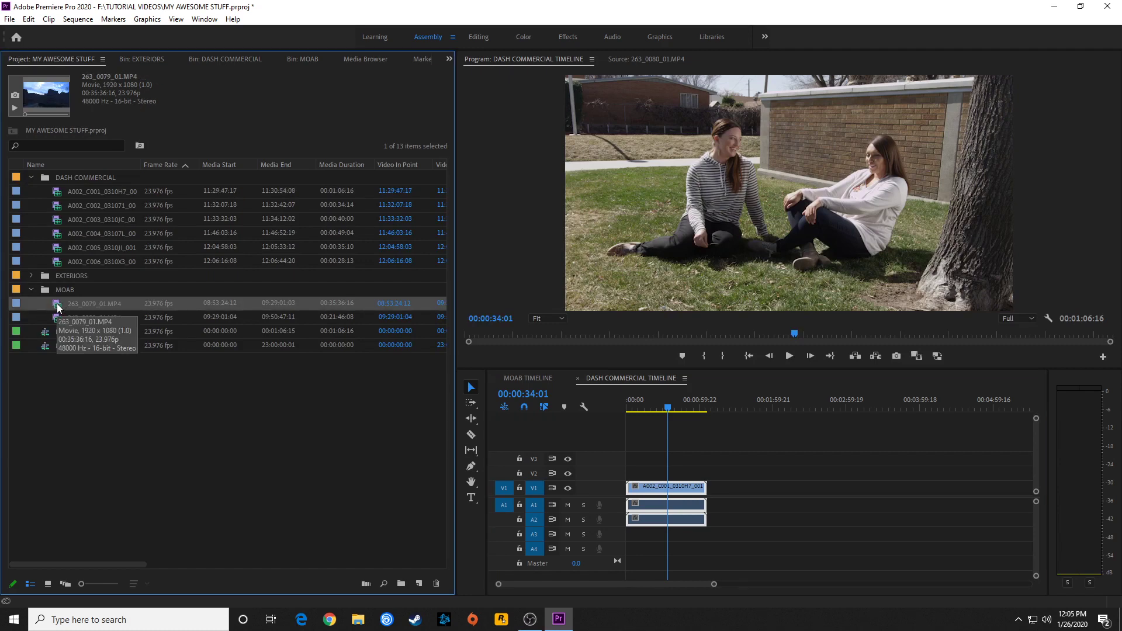
{"action": "left_click_drag", "start_coordinate": [59, 308], "coordinate": [722, 487]}
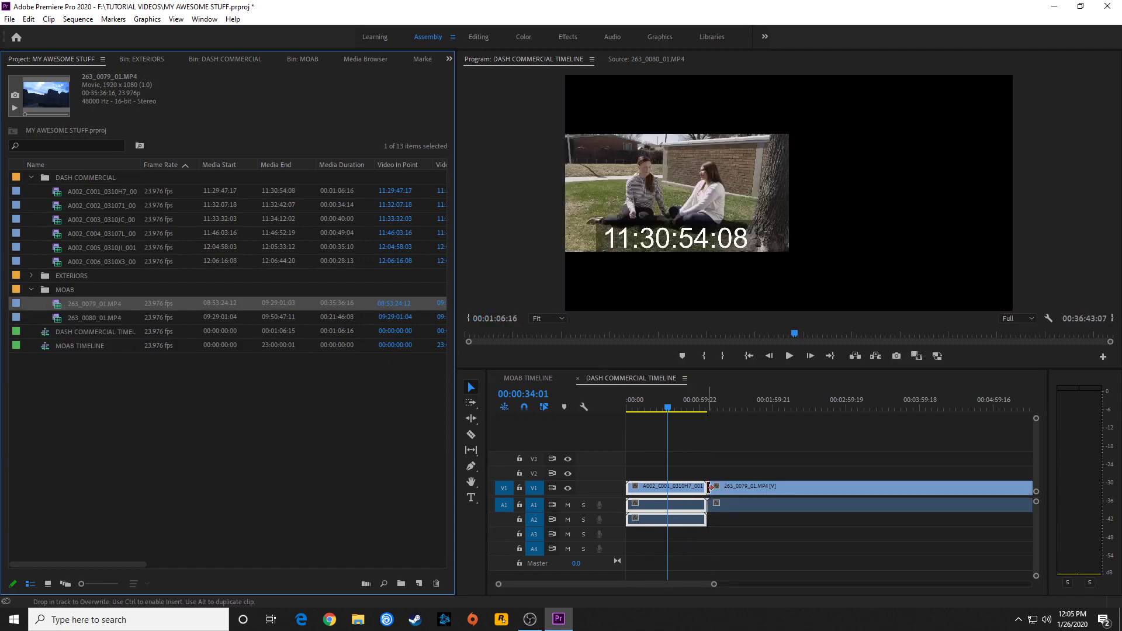
{"action": "left_click_drag", "start_coordinate": [682, 452], "coordinate": [648, 536]}
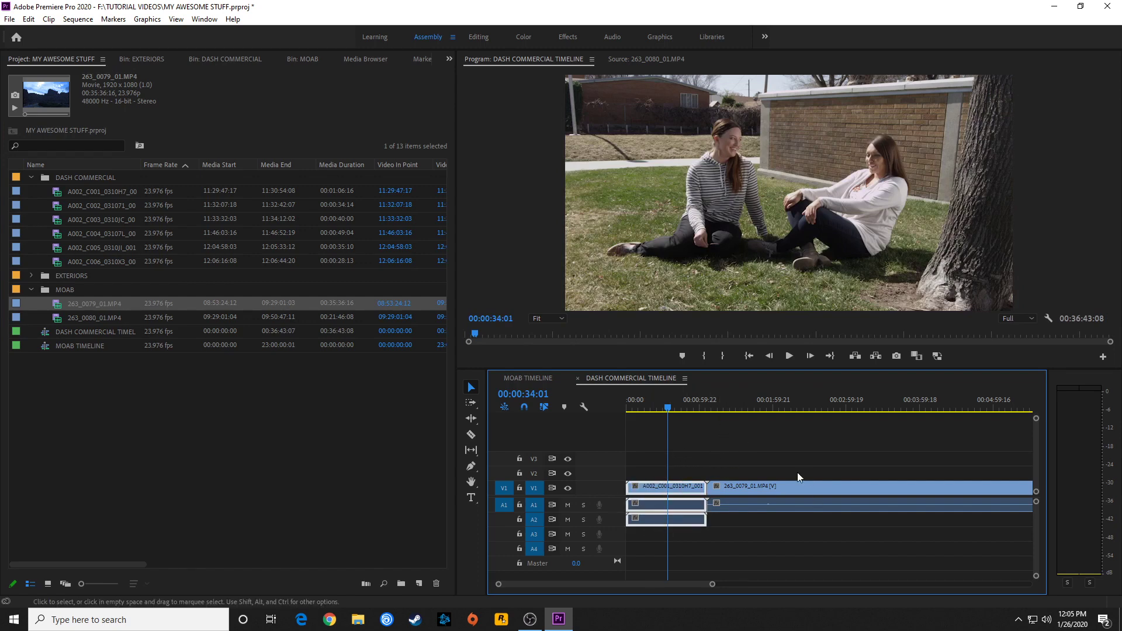
{"action": "left_click_drag", "start_coordinate": [767, 400], "coordinate": [772, 460]}
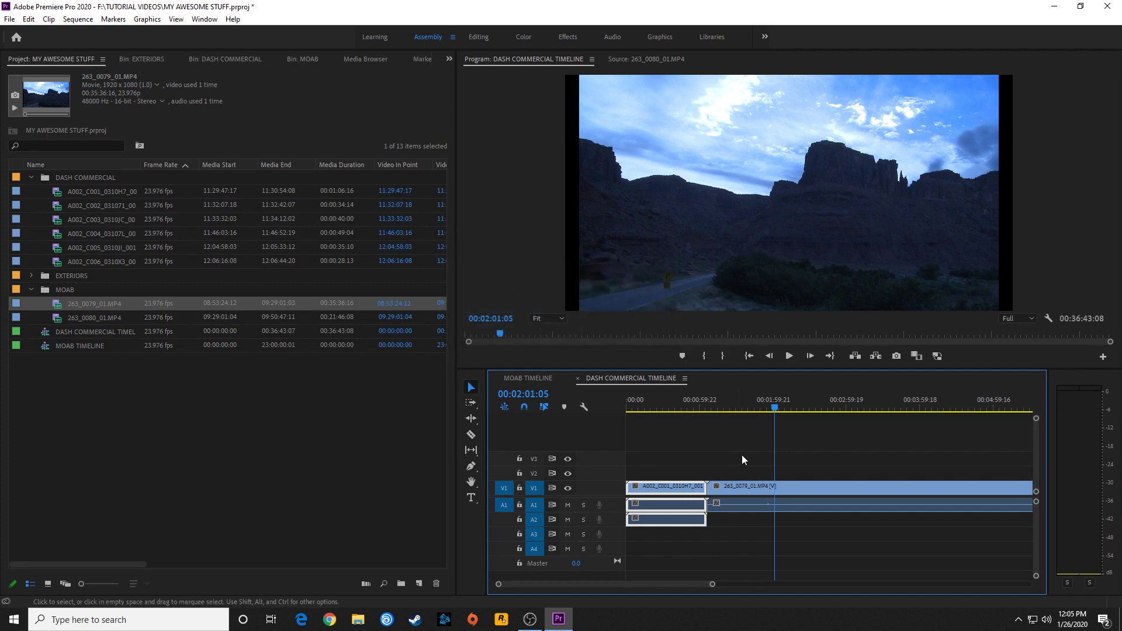
{"action": "left_click_drag", "start_coordinate": [762, 442], "coordinate": [620, 542]}
{"action": "key", "text": "Delete"}
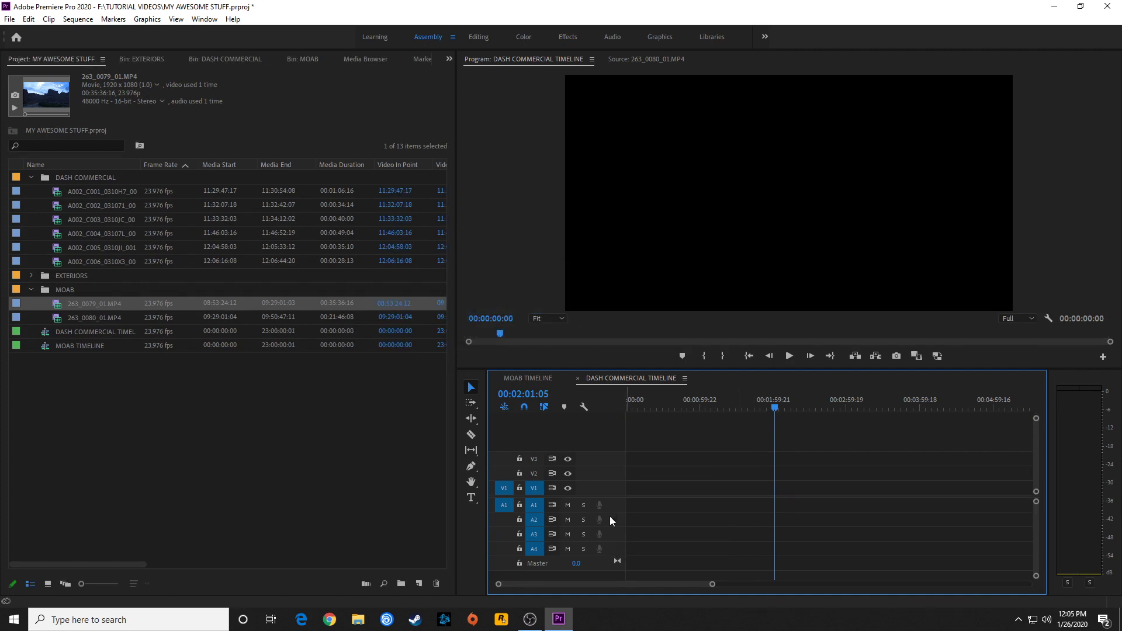
{"action": "left_click_drag", "start_coordinate": [60, 303], "coordinate": [626, 489]}
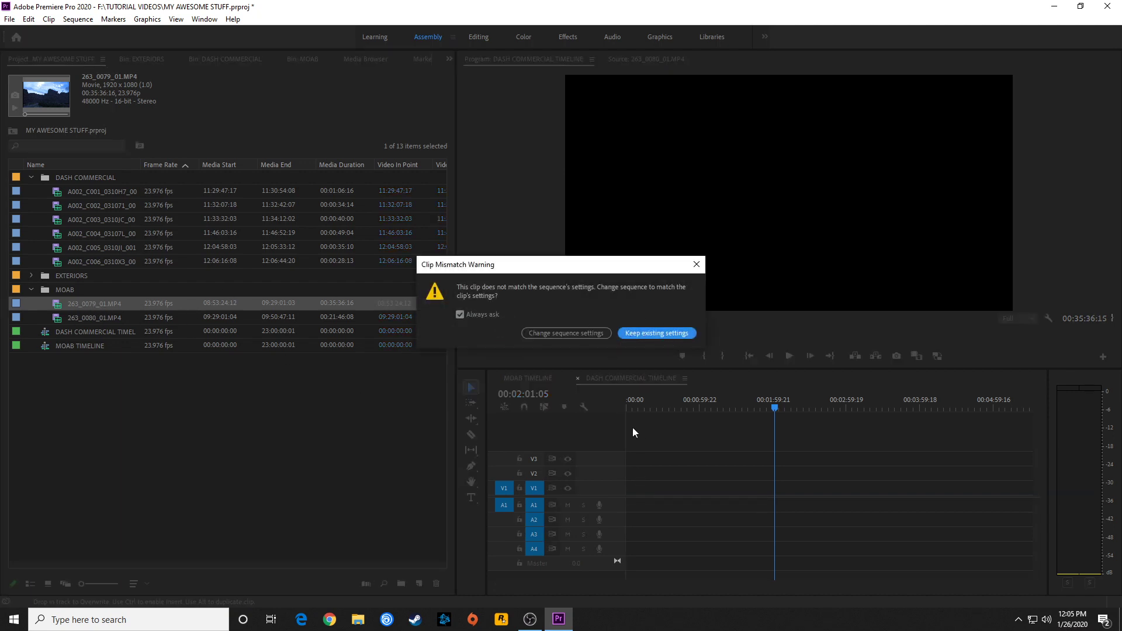
{"action": "left_click", "coordinate": [661, 332]}
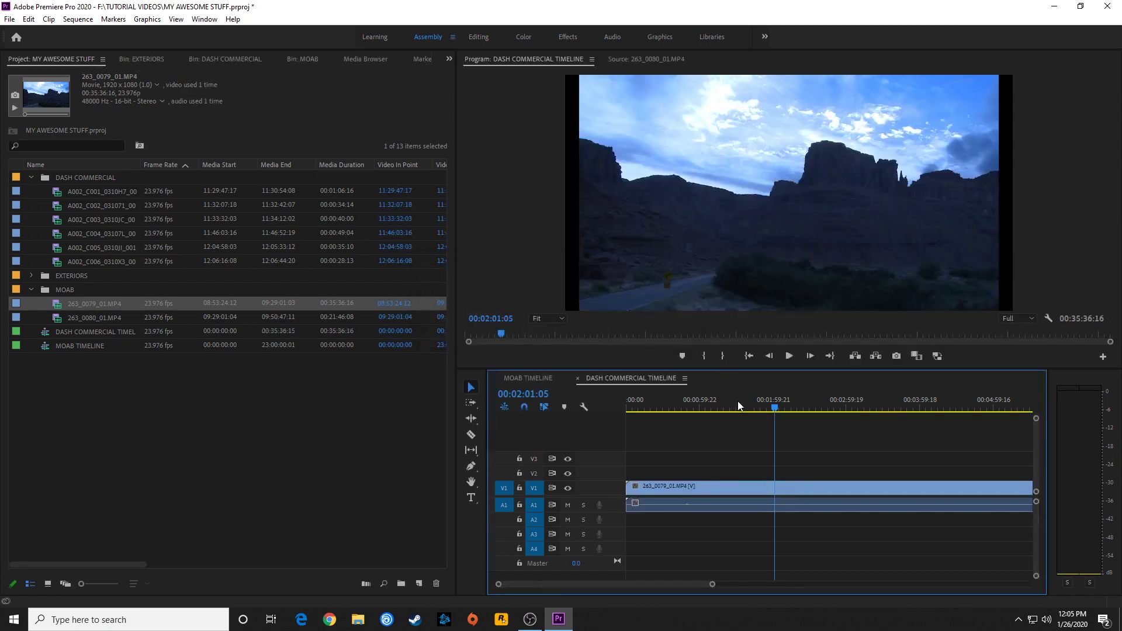
{"action": "key", "text": "ctrl+z"}
Delete all clips from the new 3840x2160 sequence from the EXTERIORS footage.
{"action": "left_click", "coordinate": [31, 289]}
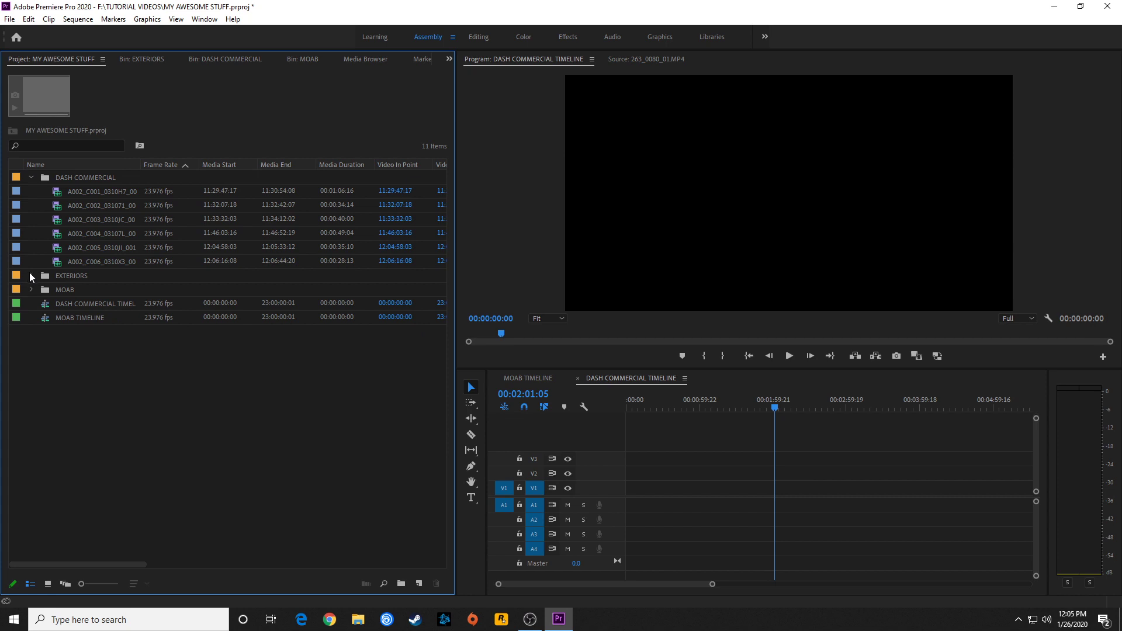
{"action": "left_click", "coordinate": [31, 275]}
{"action": "left_click", "coordinate": [93, 289]}
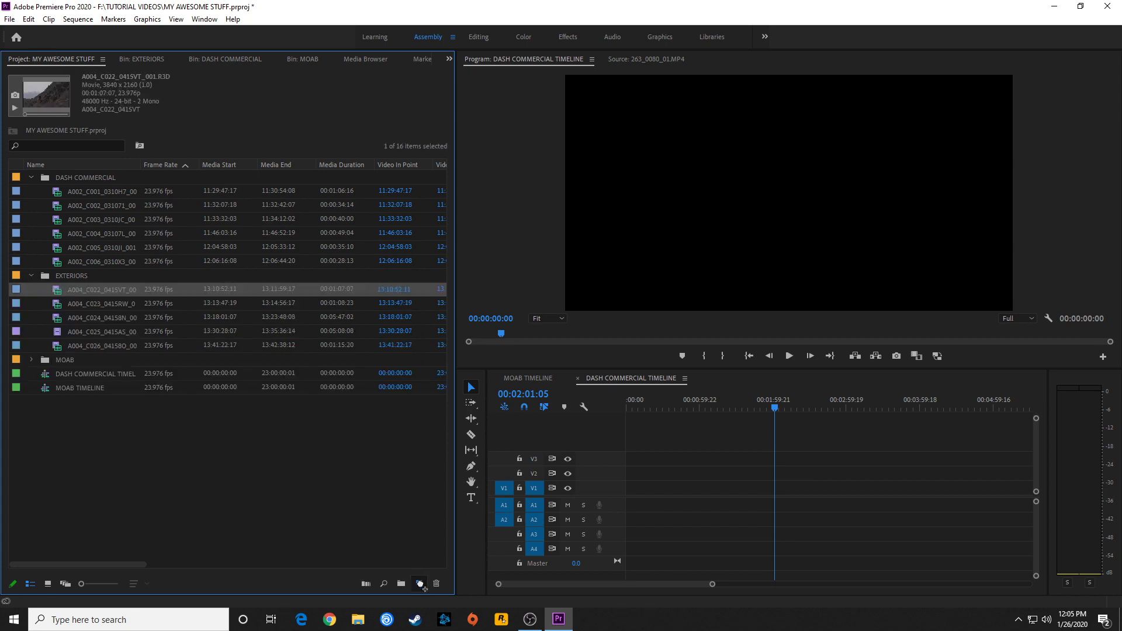
{"action": "left_click_drag", "start_coordinate": [419, 584], "coordinate": [419, 584]}
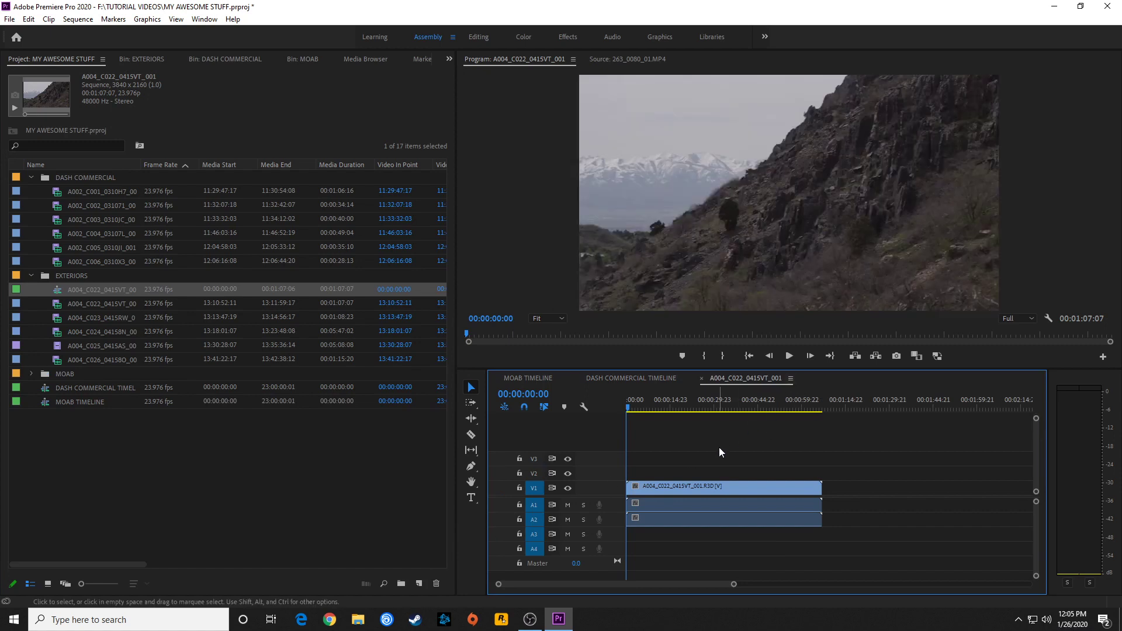
{"action": "left_click_drag", "start_coordinate": [718, 447], "coordinate": [664, 549]}
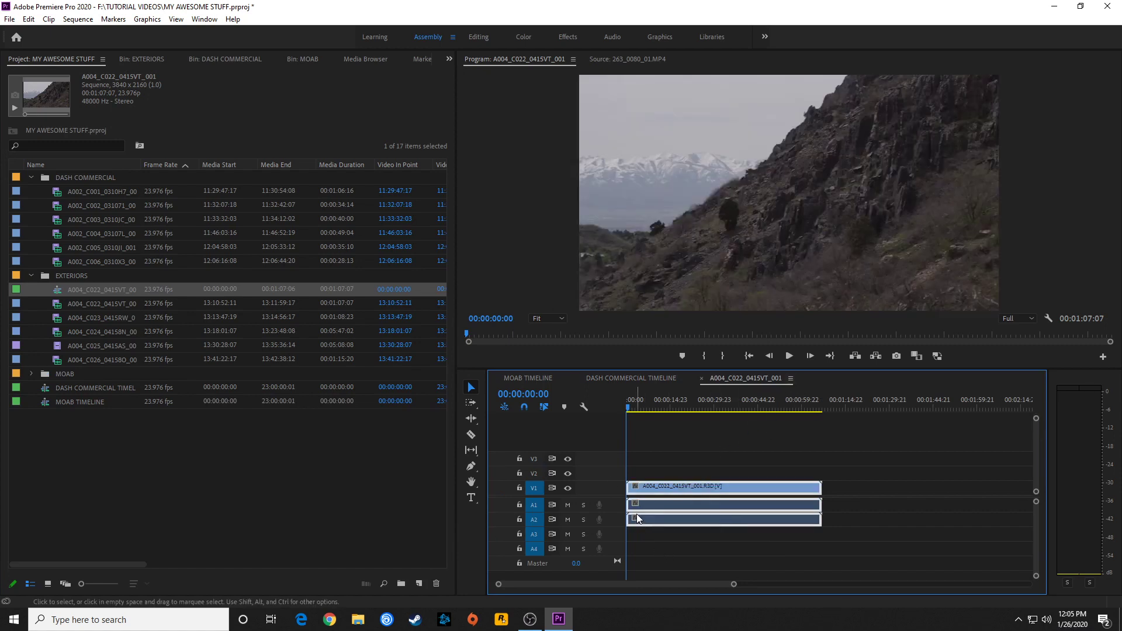
{"action": "key", "text": "Delete"}
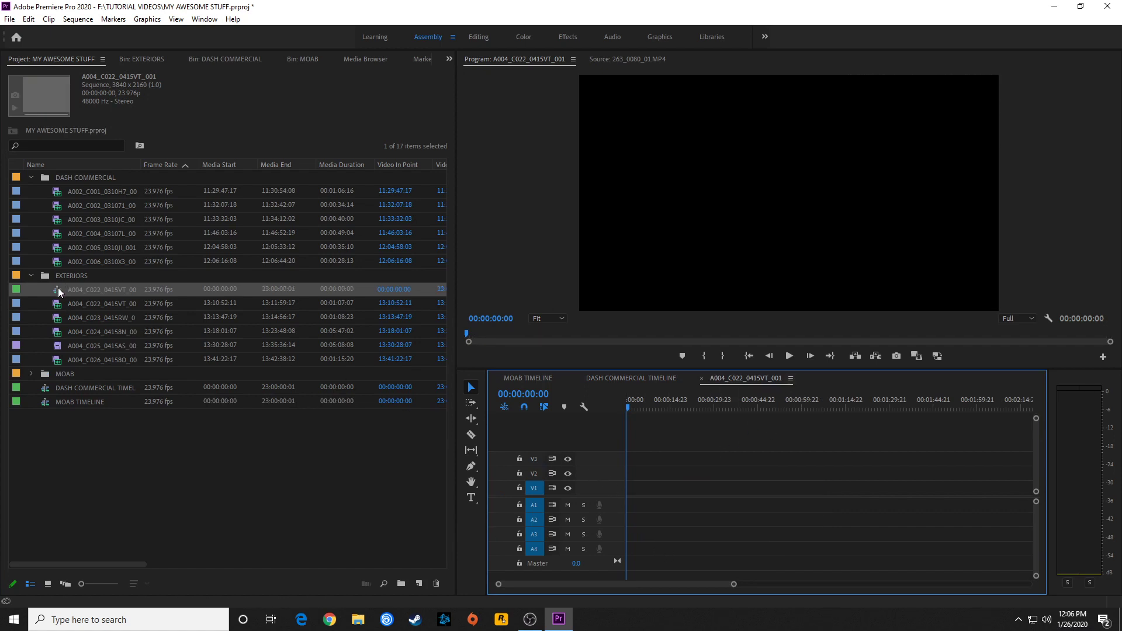
Move the new sequence out of the EXTERIORS bin to the project's top level.
{"action": "left_click_drag", "start_coordinate": [57, 287], "coordinate": [37, 428]}
{"action": "left_click", "coordinate": [91, 375]}
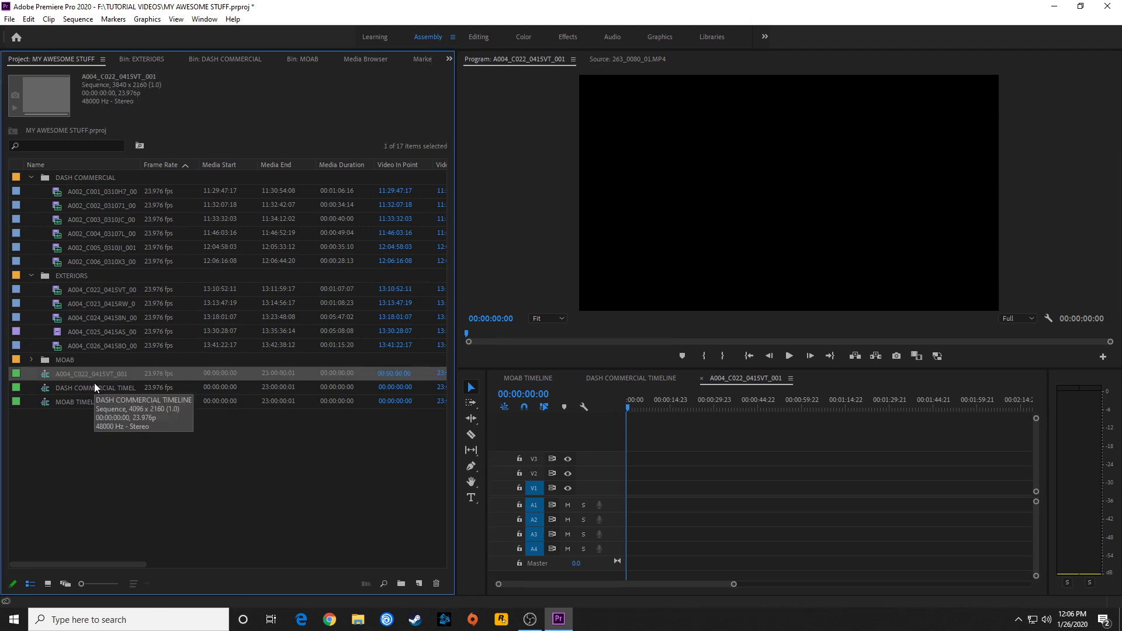
{"action": "left_click", "coordinate": [92, 374]}
Name the sequence EXTERIOR TIMELINE and check each of the three sequences' details.
{"action": "type", "text": "EXTERIOR TIMELINE"}
{"action": "key", "text": "Return"}
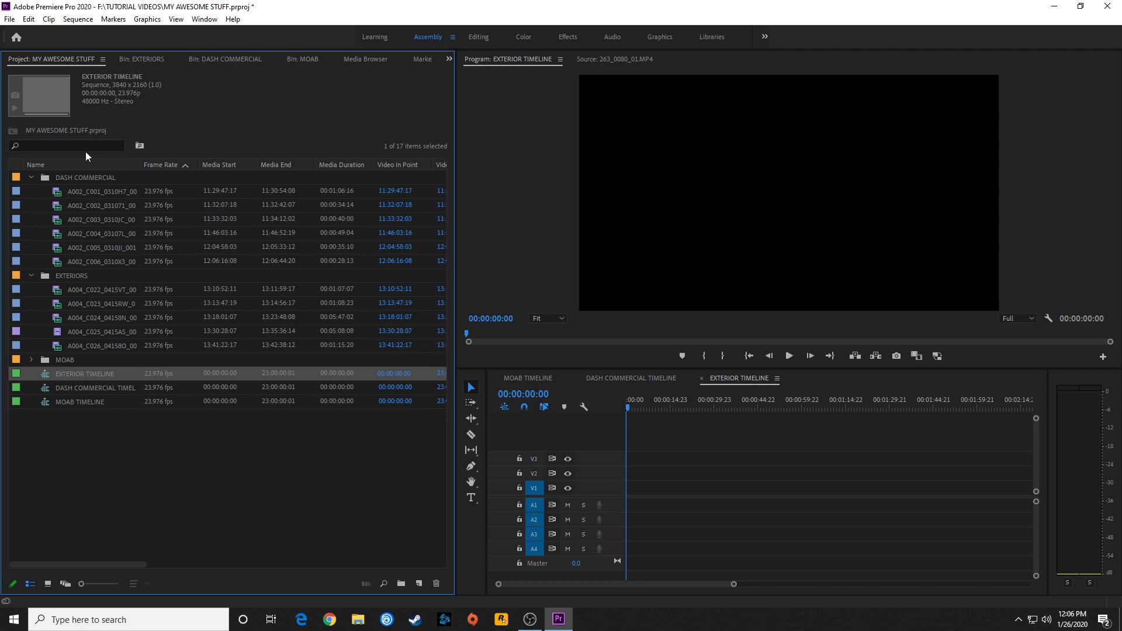
{"action": "left_click", "coordinate": [83, 388]}
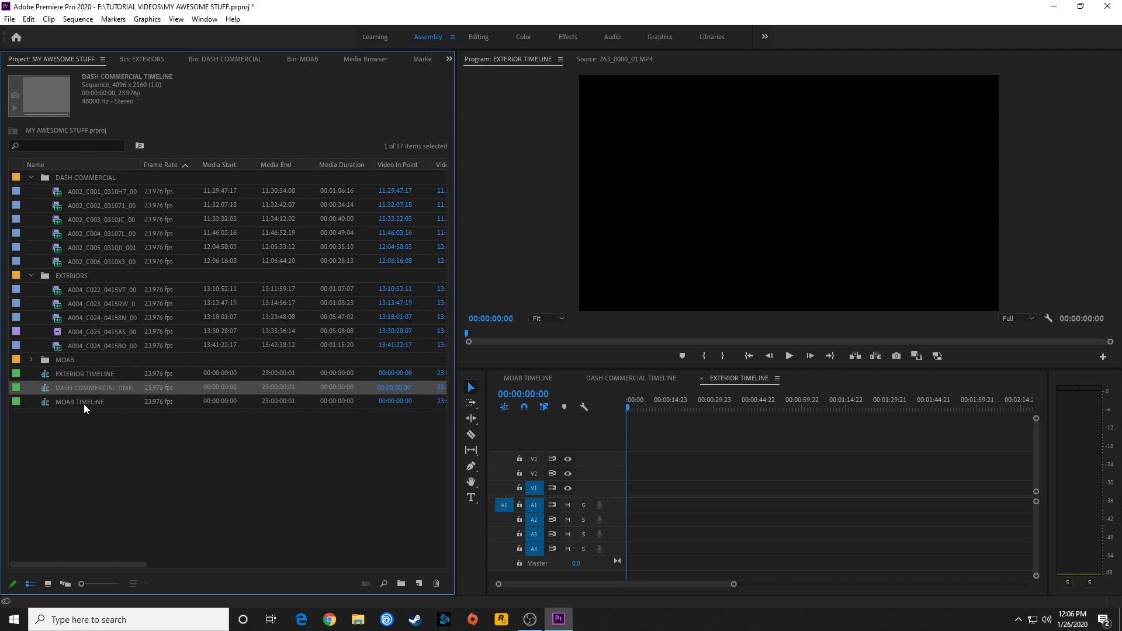
{"action": "left_click", "coordinate": [83, 403]}
{"action": "left_click", "coordinate": [90, 387]}
{"action": "left_click", "coordinate": [90, 374]}
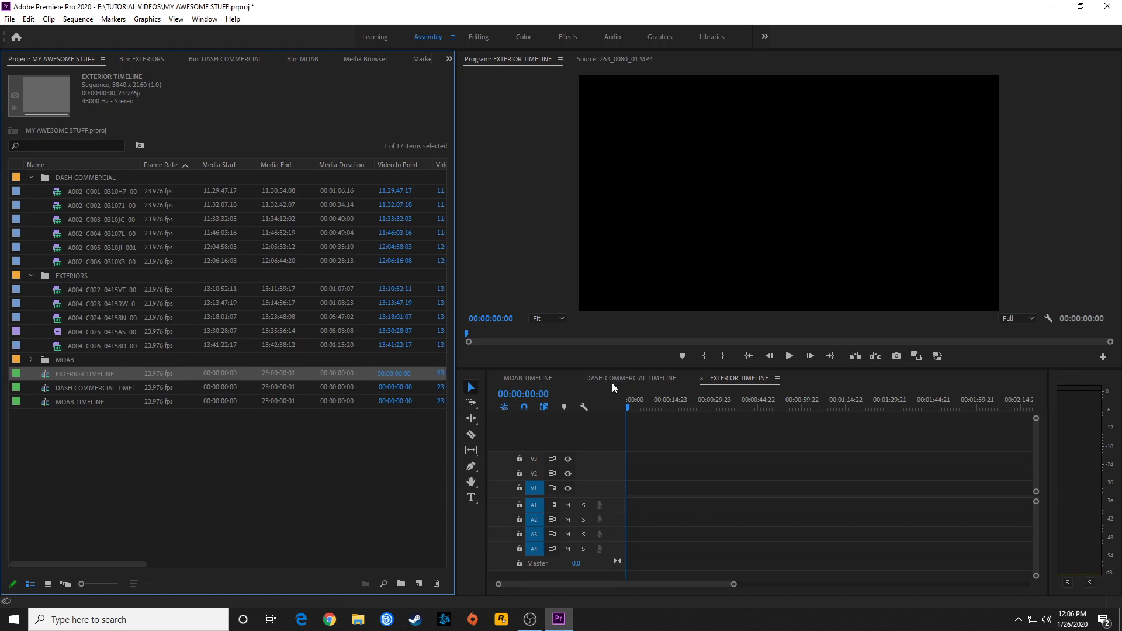
Close the EXTERIOR and DASH COMMERCIAL timelines, then reopen DASH COMMERCIAL and MOAB TIMELINE.
{"action": "left_click", "coordinate": [733, 380]}
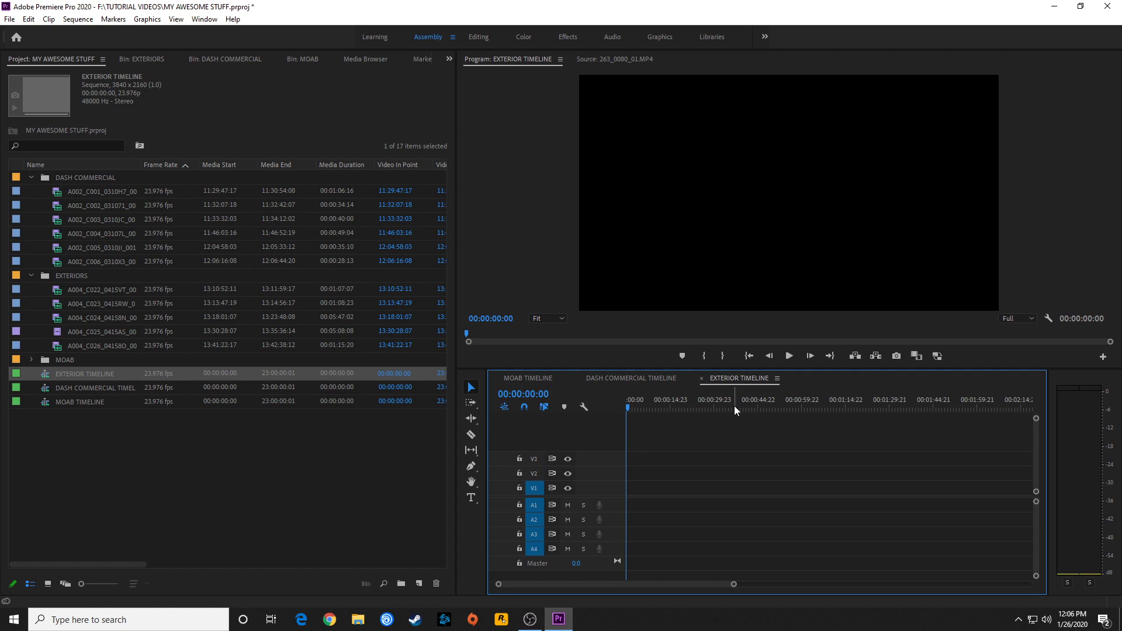
{"action": "key", "text": "ctrl+w"}
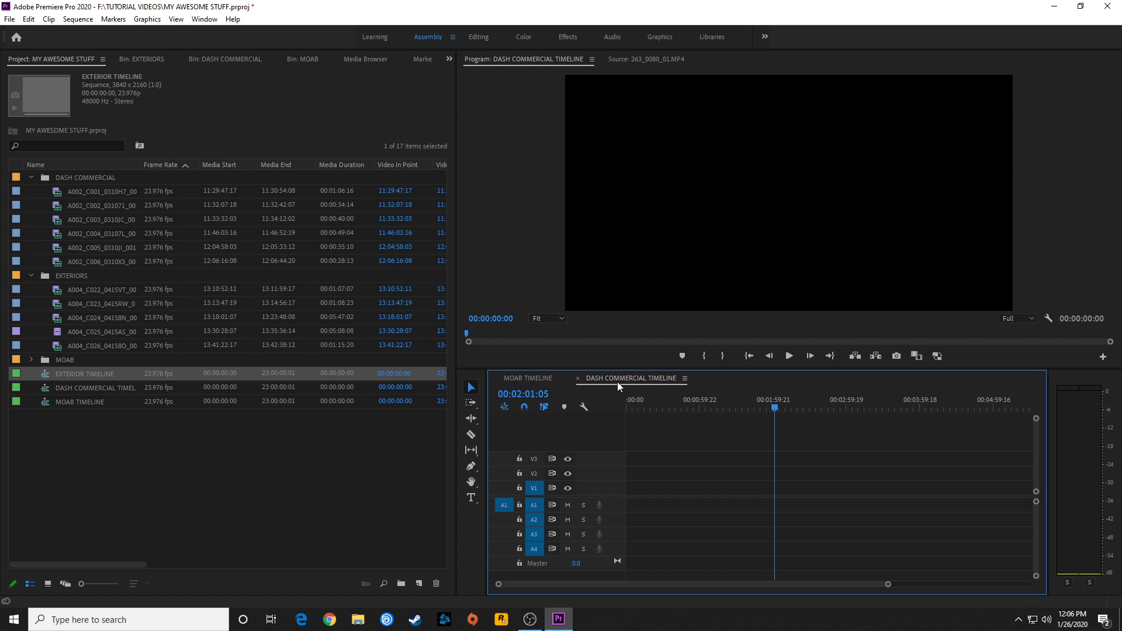
{"action": "key", "text": "ctrl+w"}
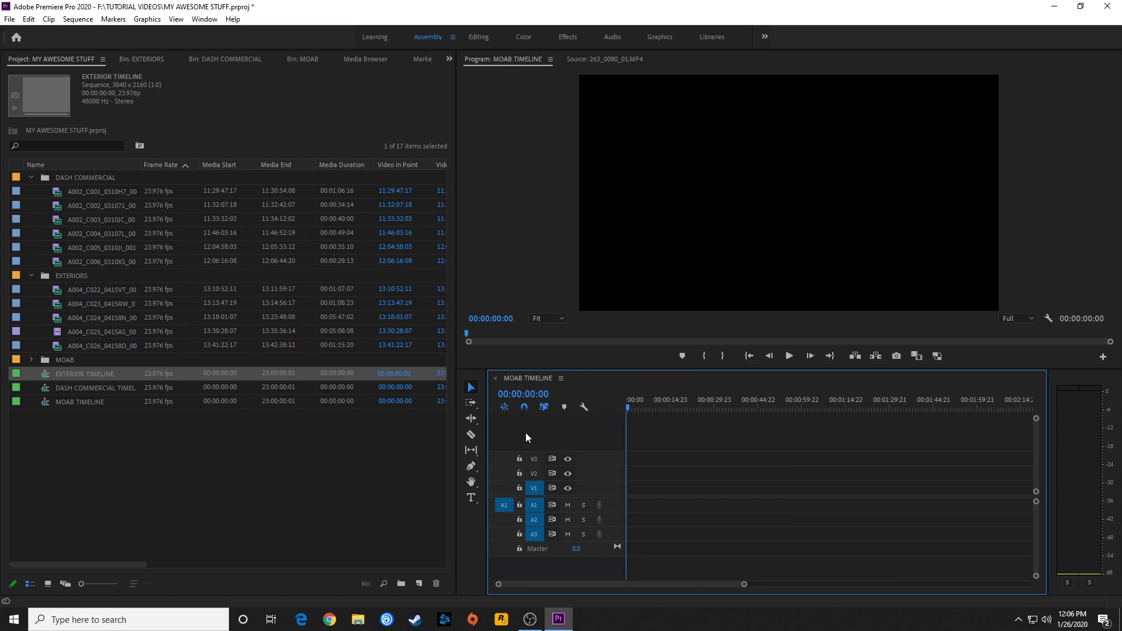
{"action": "left_click", "coordinate": [46, 388]}
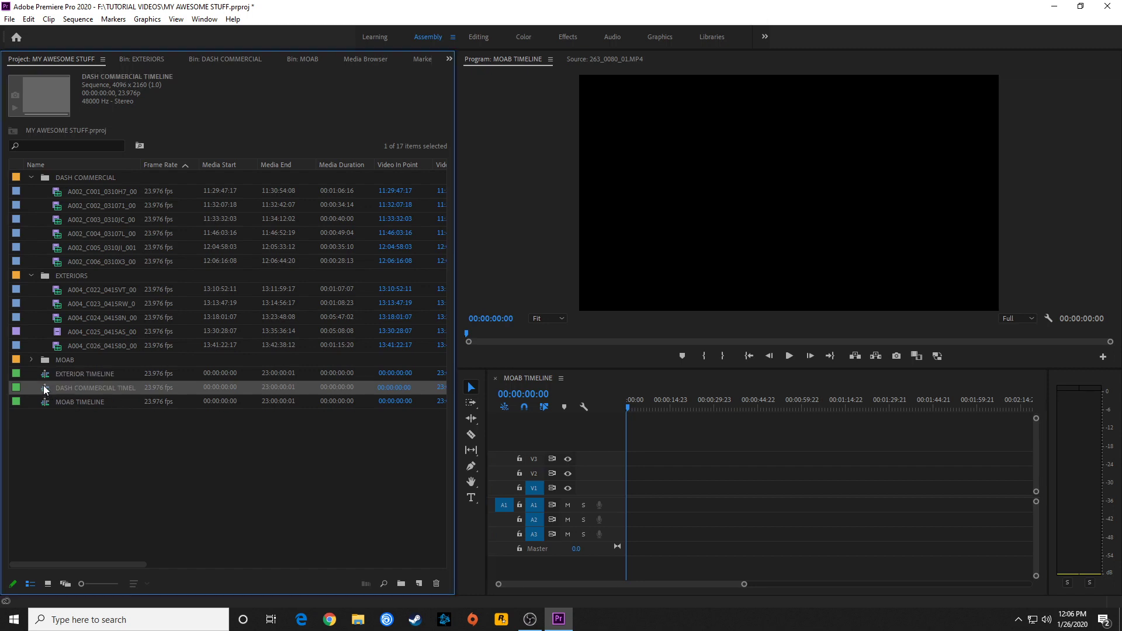
{"action": "double_click", "coordinate": [44, 387]}
{"action": "double_click", "coordinate": [46, 401]}
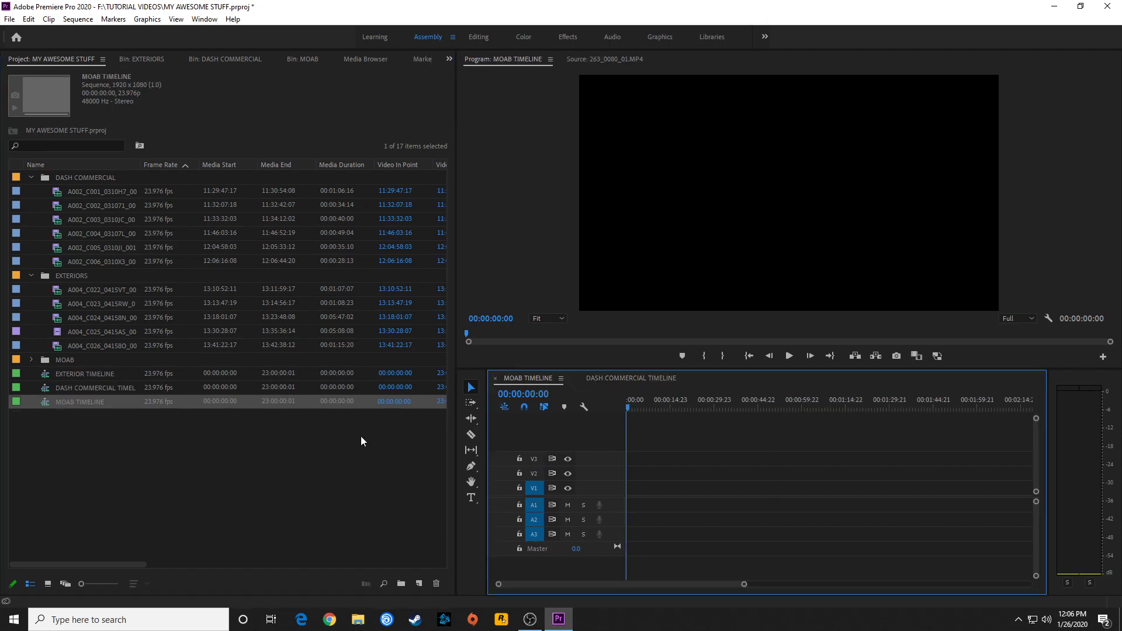
Open EXTERIOR TIMELINE, then close the EXTERIOR, DASH COMMERCIAL and MOAB timeline tabs.
{"action": "left_click", "coordinate": [85, 374]}
{"action": "double_click", "coordinate": [85, 372]}
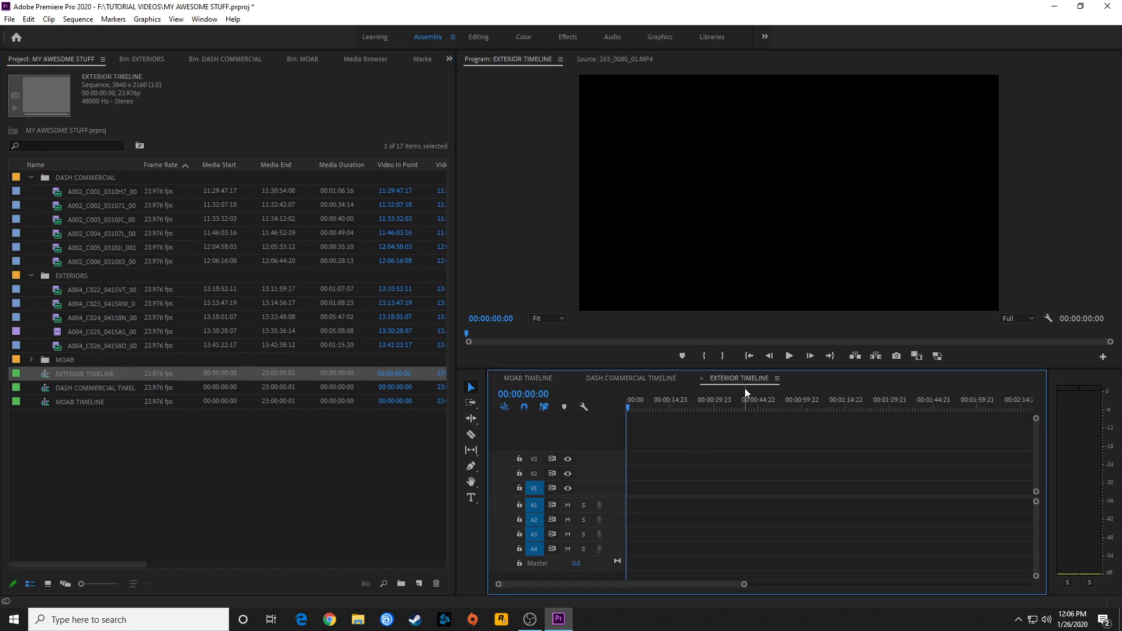
{"action": "left_click", "coordinate": [701, 378]}
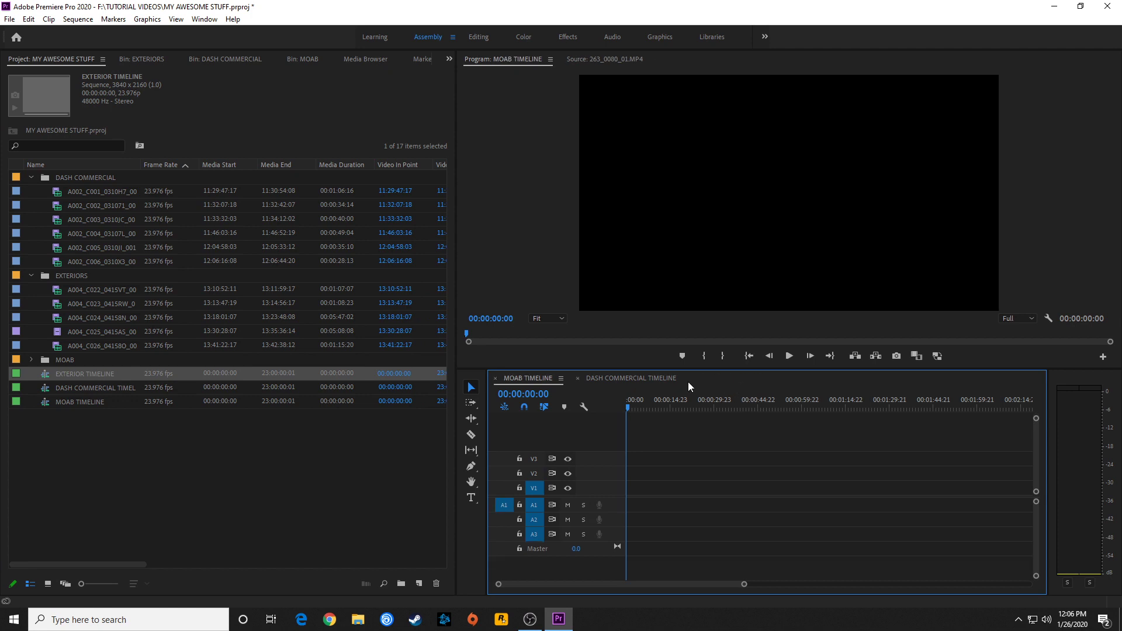
{"action": "left_click", "coordinate": [577, 379]}
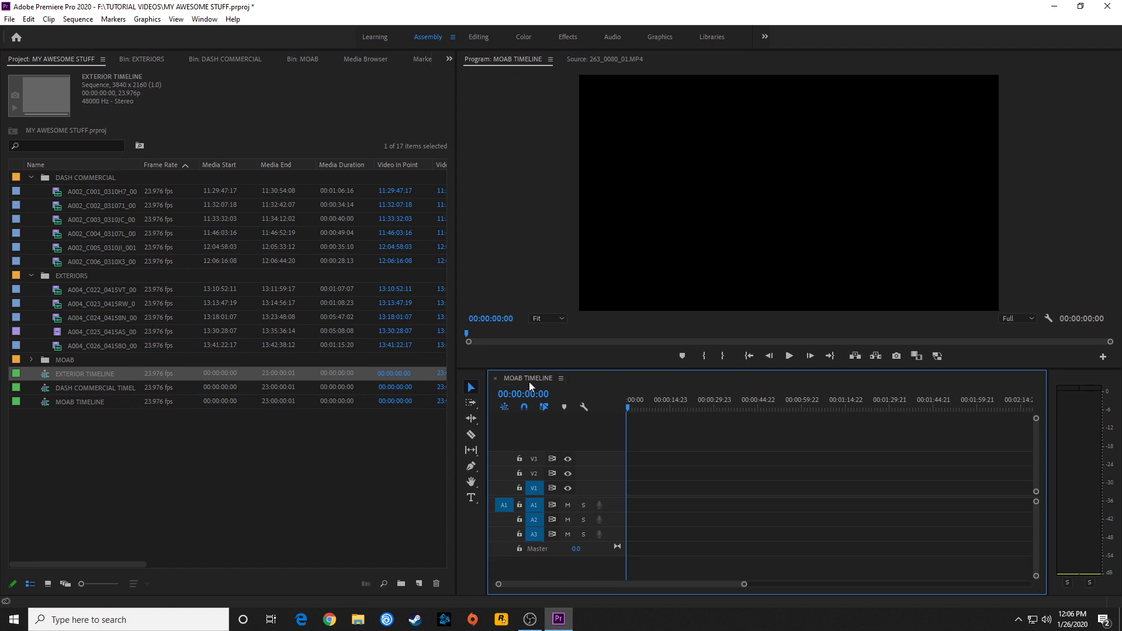
{"action": "left_click", "coordinate": [494, 378]}
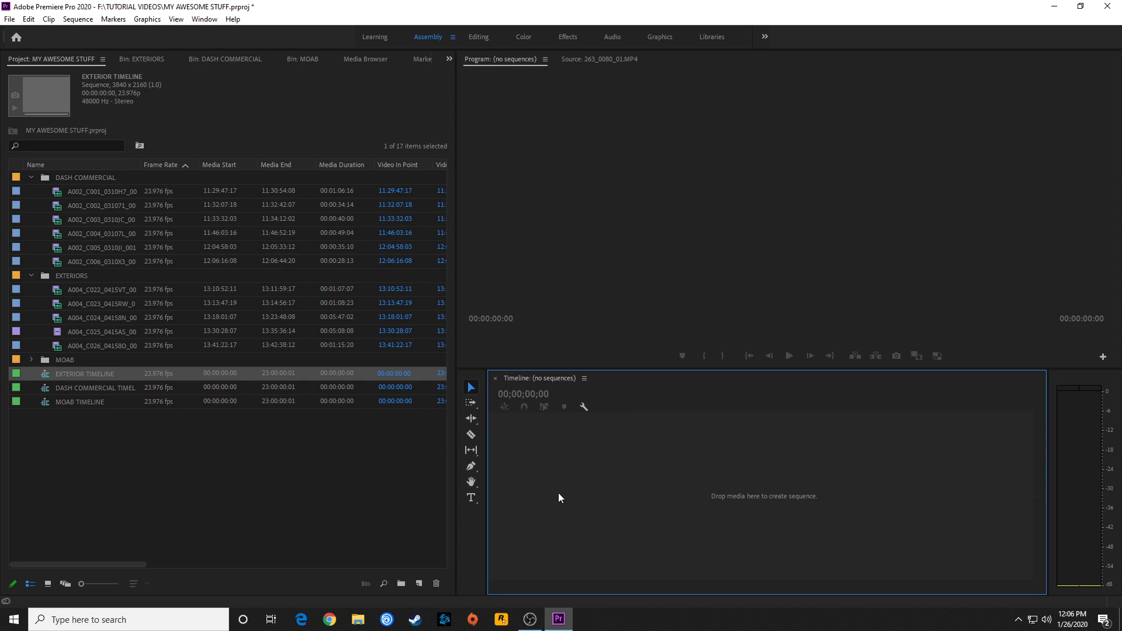
Collapse the footage bins and open EXTERIOR, DASH COMMERCIAL, then MOAB TIMELINE.
{"action": "left_click", "coordinate": [31, 275]}
{"action": "double_click", "coordinate": [45, 219]}
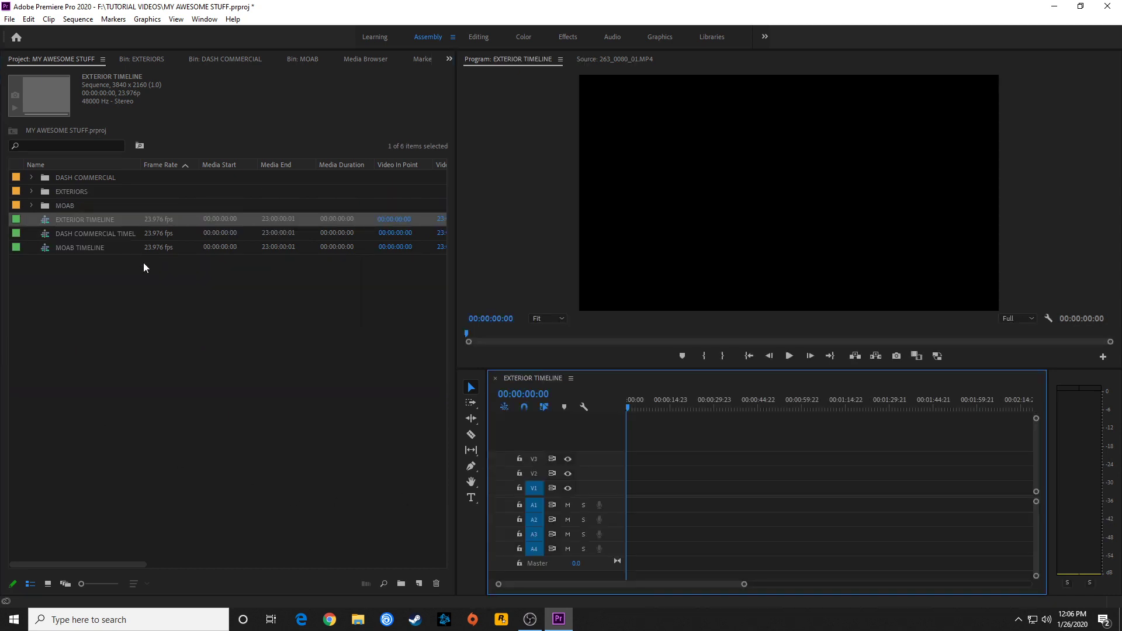
{"action": "double_click", "coordinate": [45, 234]}
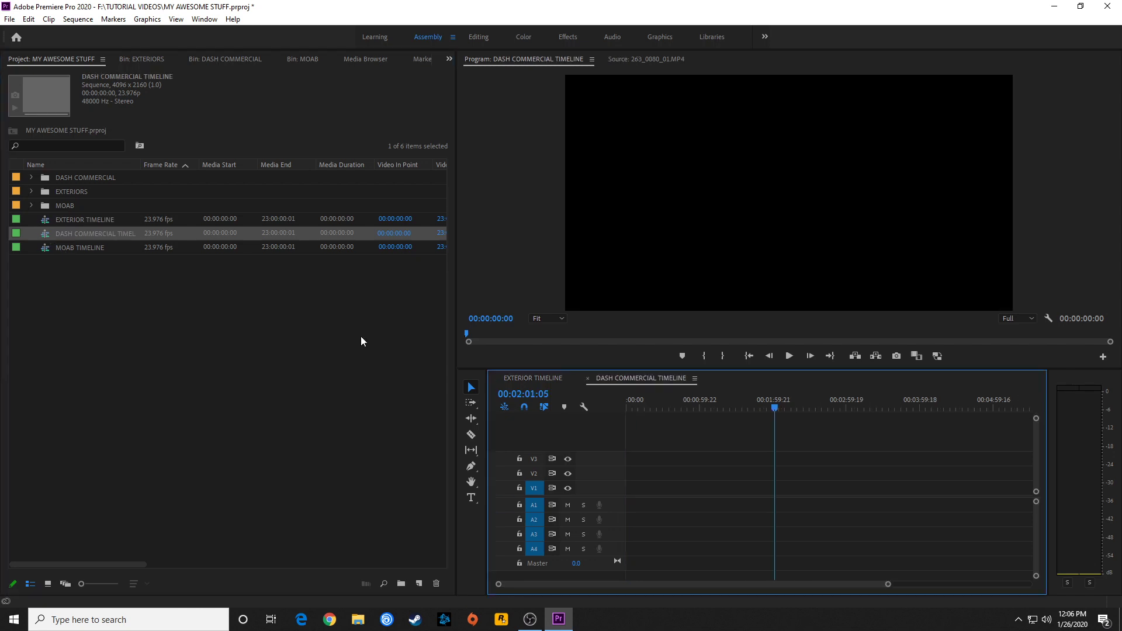
{"action": "double_click", "coordinate": [43, 247]}
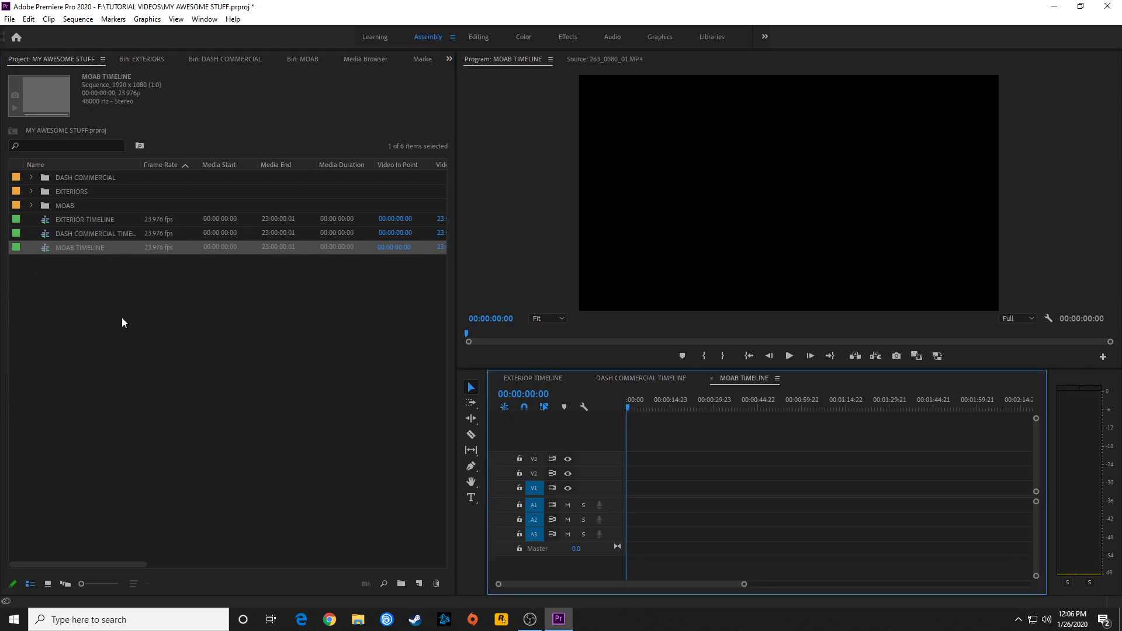
Start a new sequence and pick the ARRI 1080p 23.976 preset.
{"action": "left_click", "coordinate": [341, 437]}
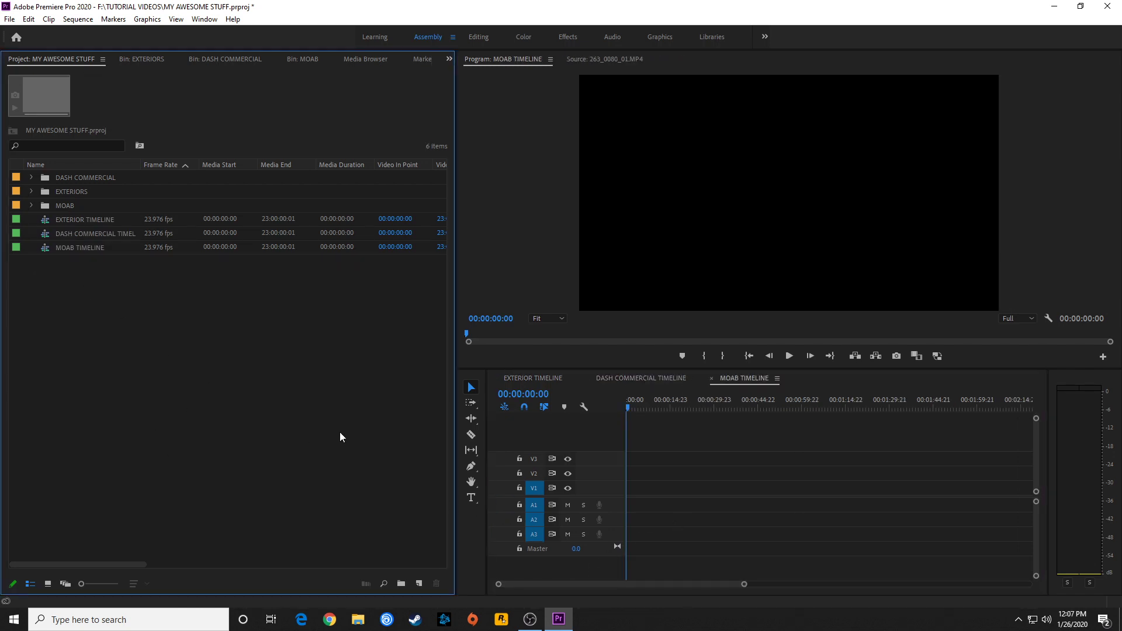
{"action": "left_click", "coordinate": [420, 582]}
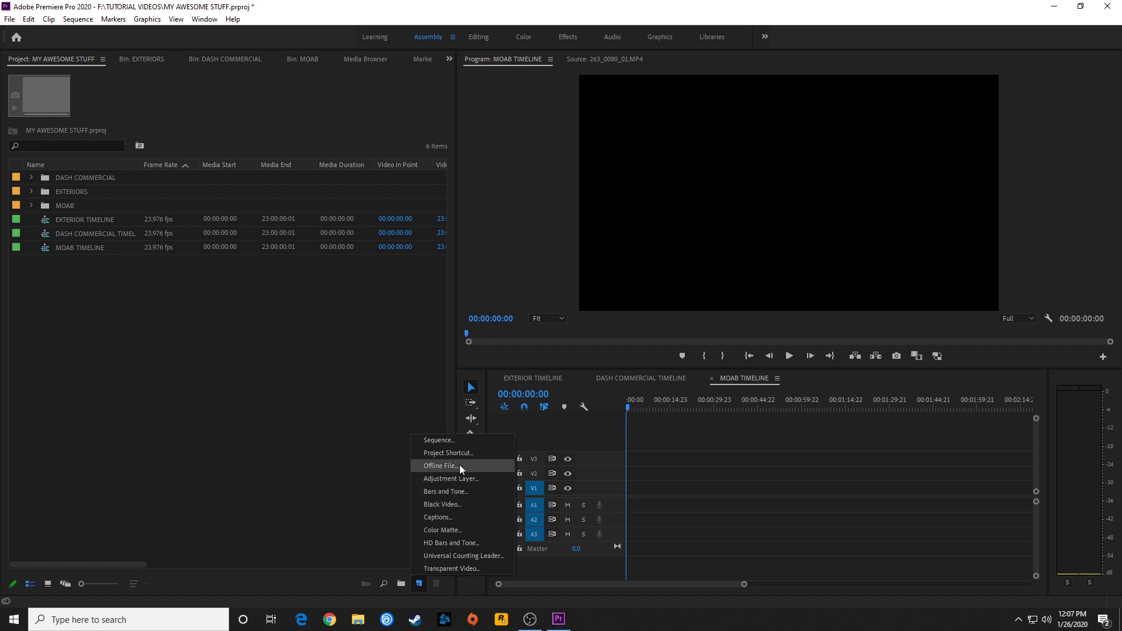
{"action": "left_click", "coordinate": [461, 440]}
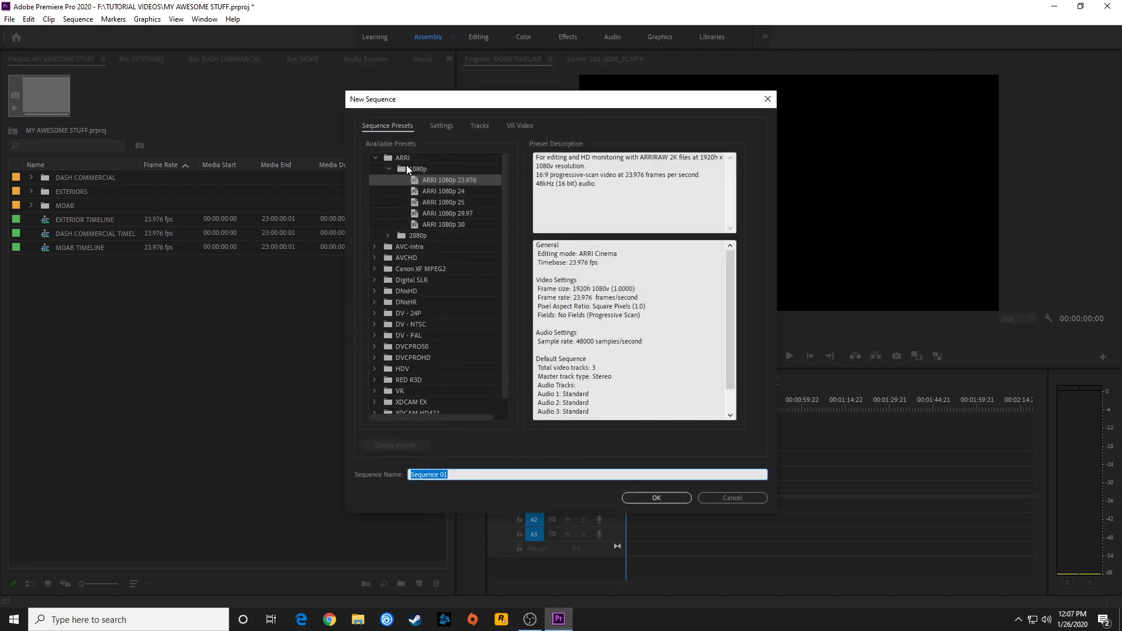
{"action": "left_click", "coordinate": [389, 169]}
{"action": "left_click", "coordinate": [379, 156]}
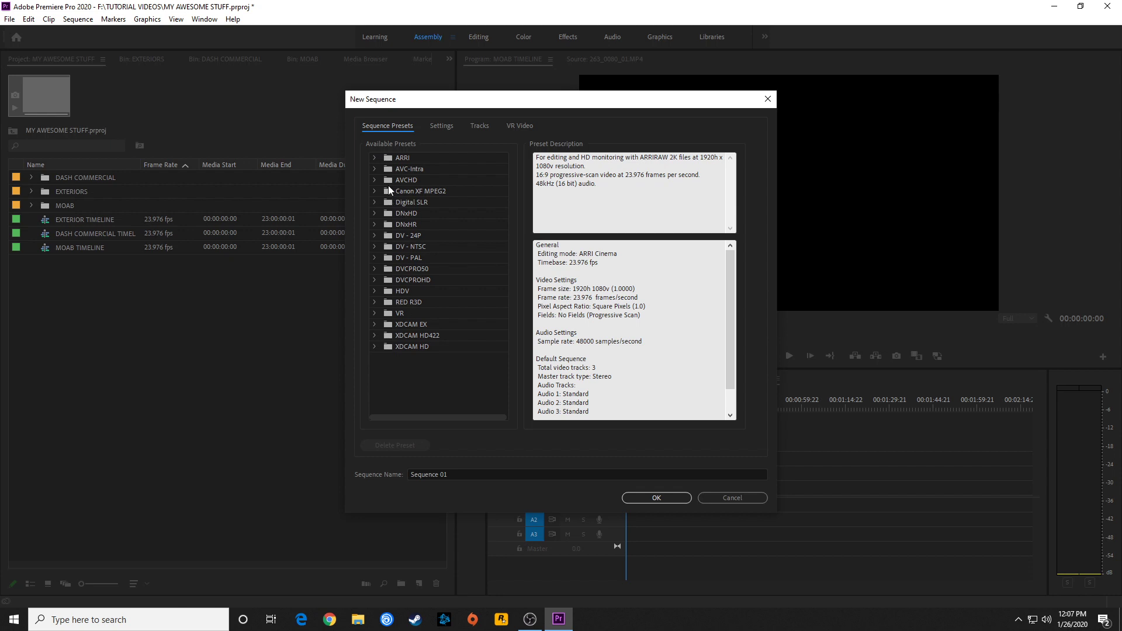
{"action": "left_click", "coordinate": [375, 157]}
{"action": "left_click", "coordinate": [389, 169]}
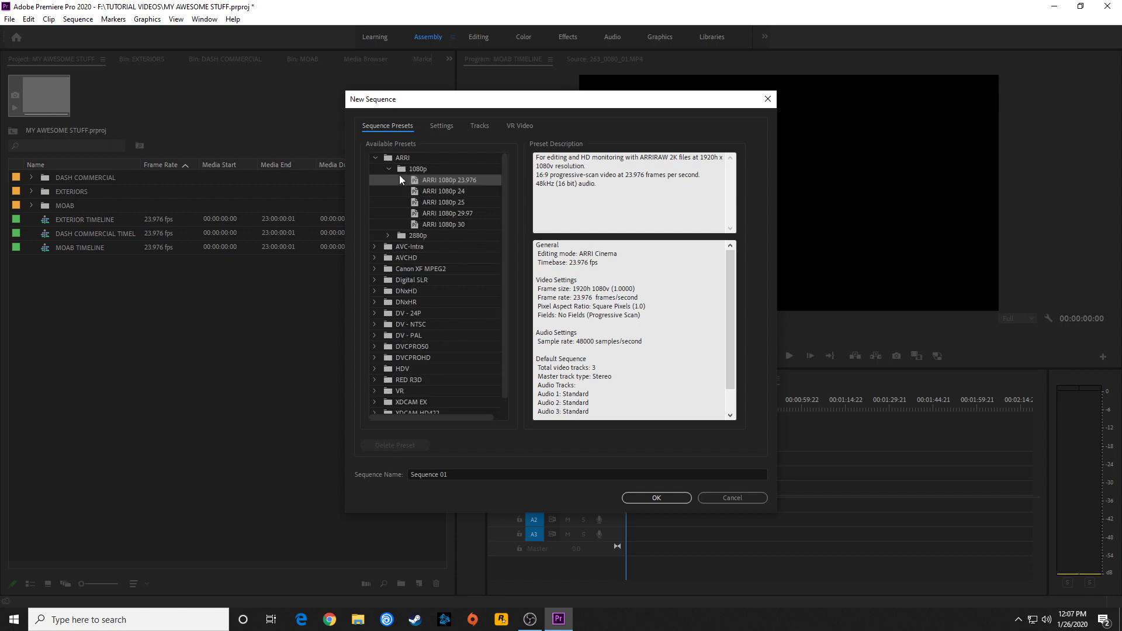
Keep the 23.976 timebase in Settings, name the sequence CUSTOM TIMELINE, and create it.
{"action": "left_click", "coordinate": [441, 126]}
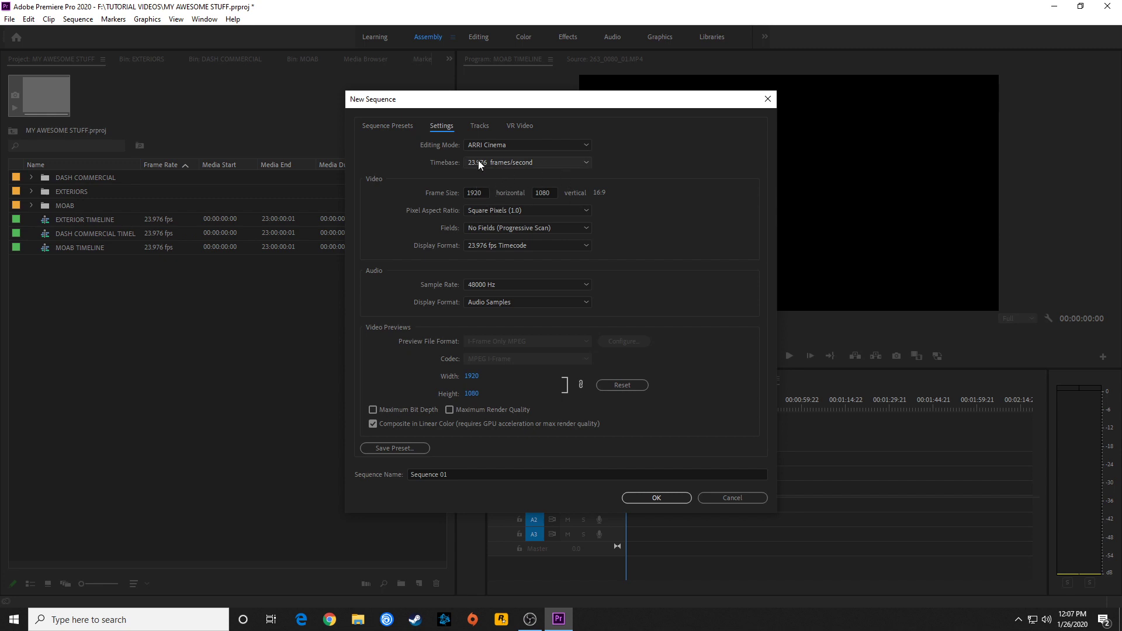
{"action": "left_click", "coordinate": [521, 163]}
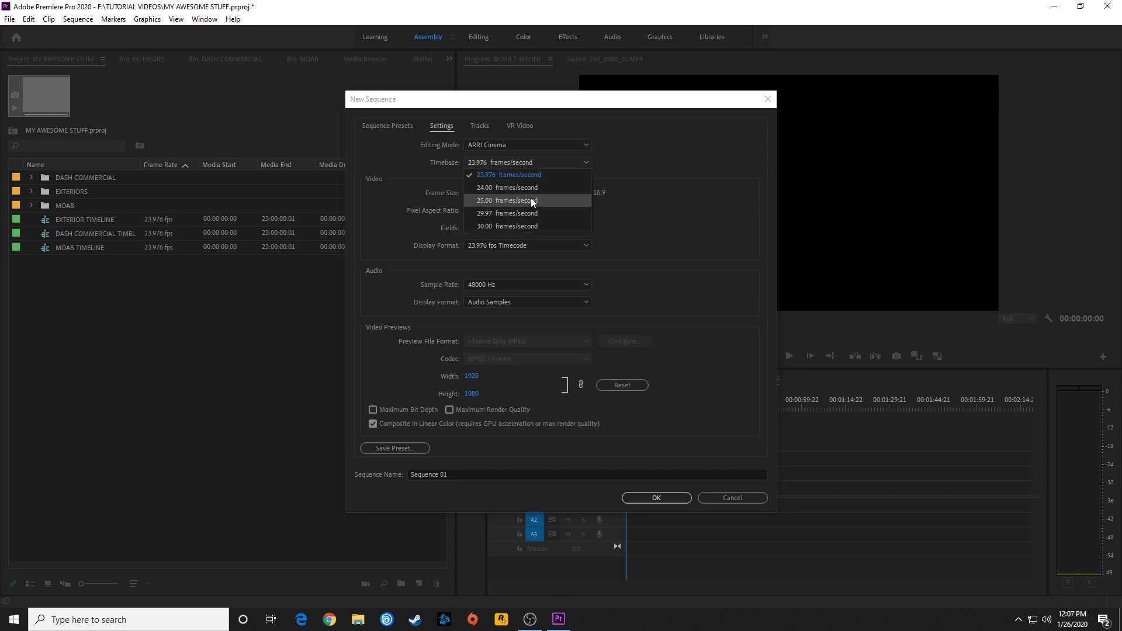
{"action": "left_click", "coordinate": [647, 193]}
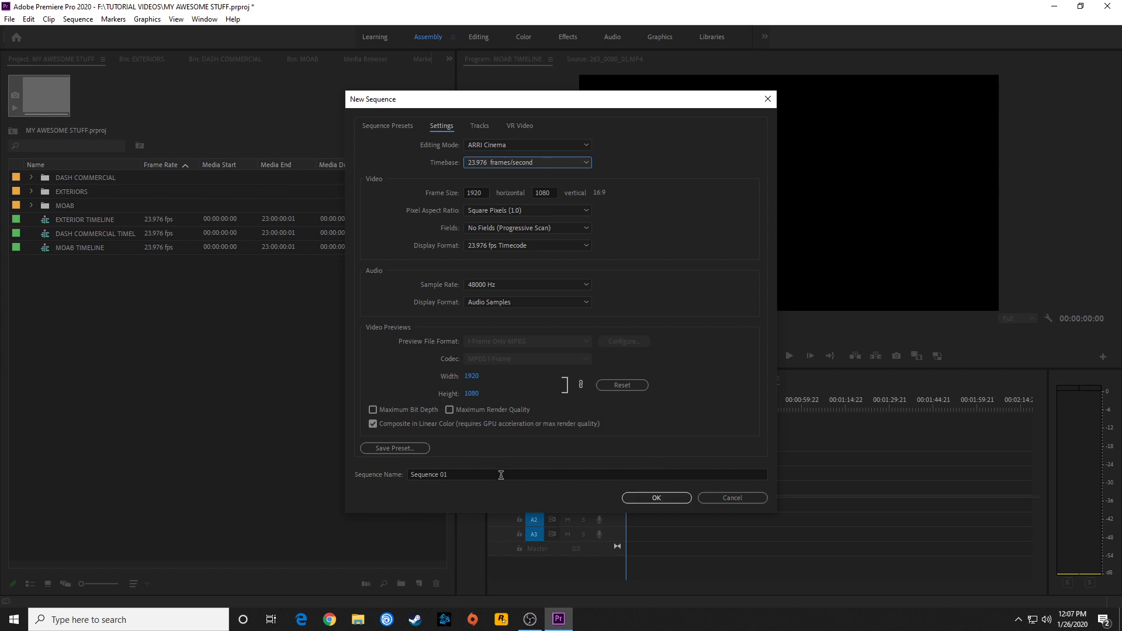
{"action": "left_click_drag", "start_coordinate": [500, 474], "coordinate": [353, 480]}
{"action": "type", "text": "CUST"}
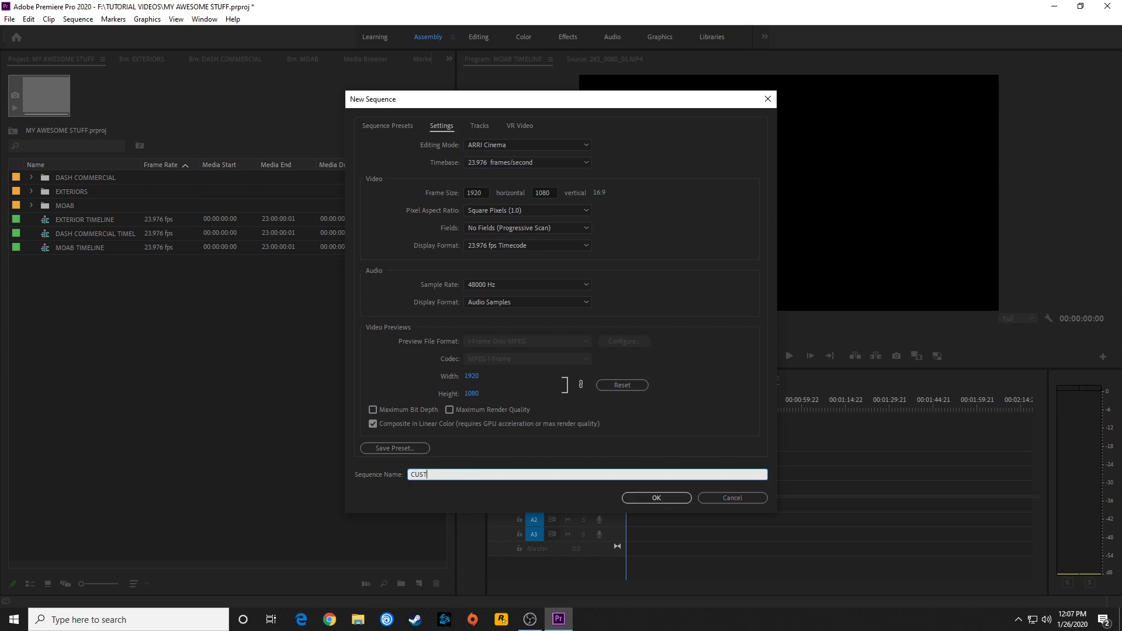
{"action": "type", "text": "OMTIMELINE"}
{"action": "left_click", "coordinate": [679, 495]}
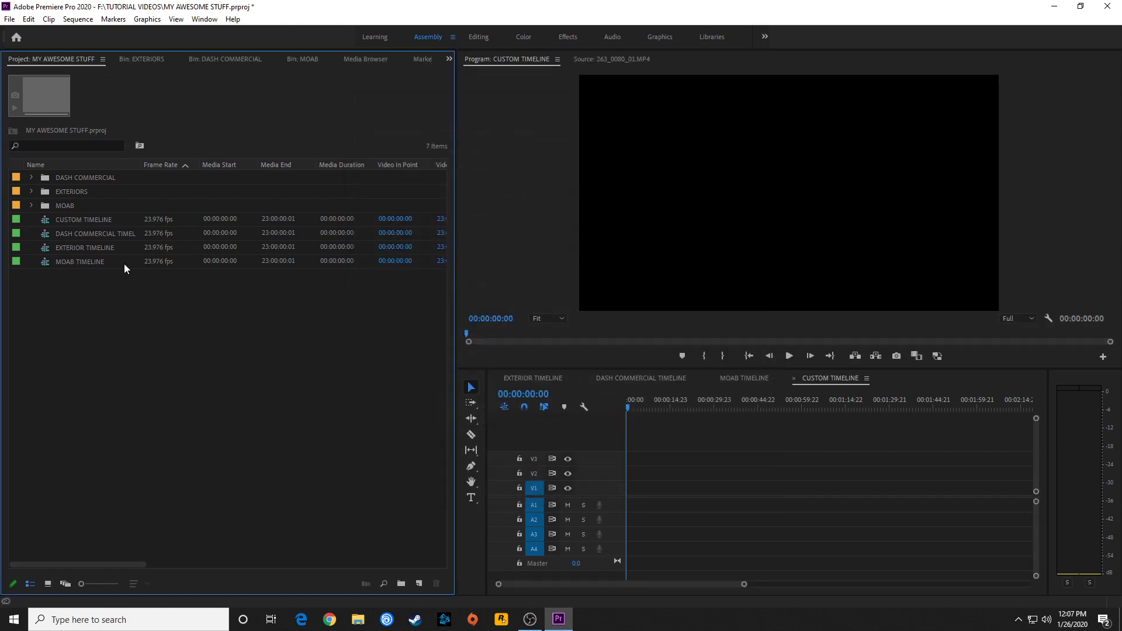
Check CUSTOM TIMELINE's details, then switch the timeline from DASH COMMERCIAL to EXTERIOR TIMELINE.
{"action": "left_click", "coordinate": [55, 217]}
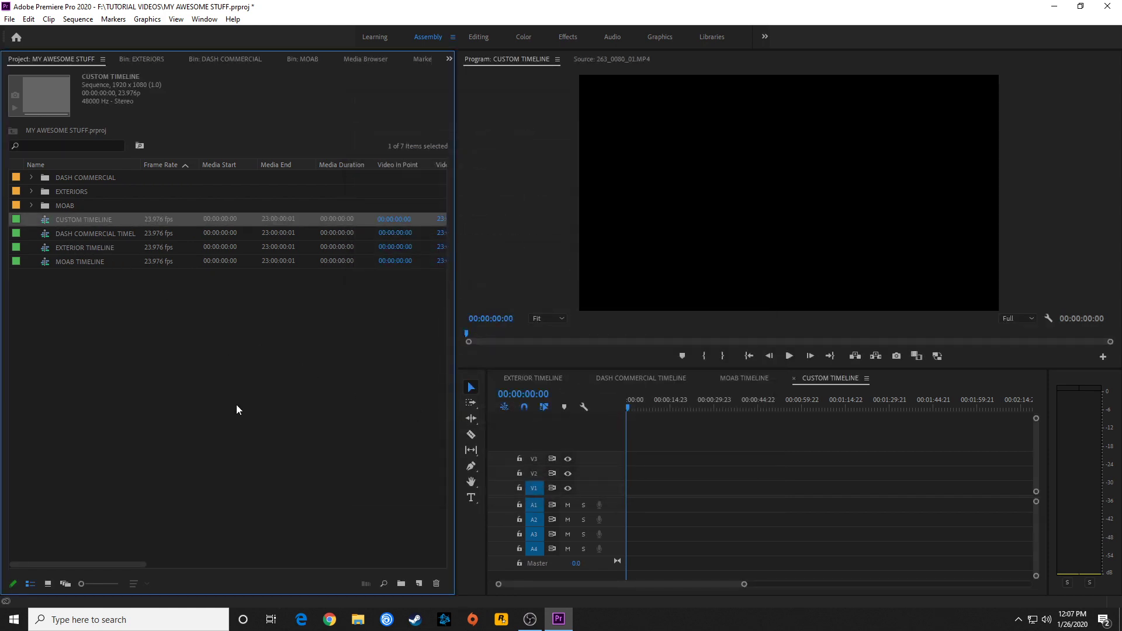
{"action": "left_click", "coordinate": [238, 443]}
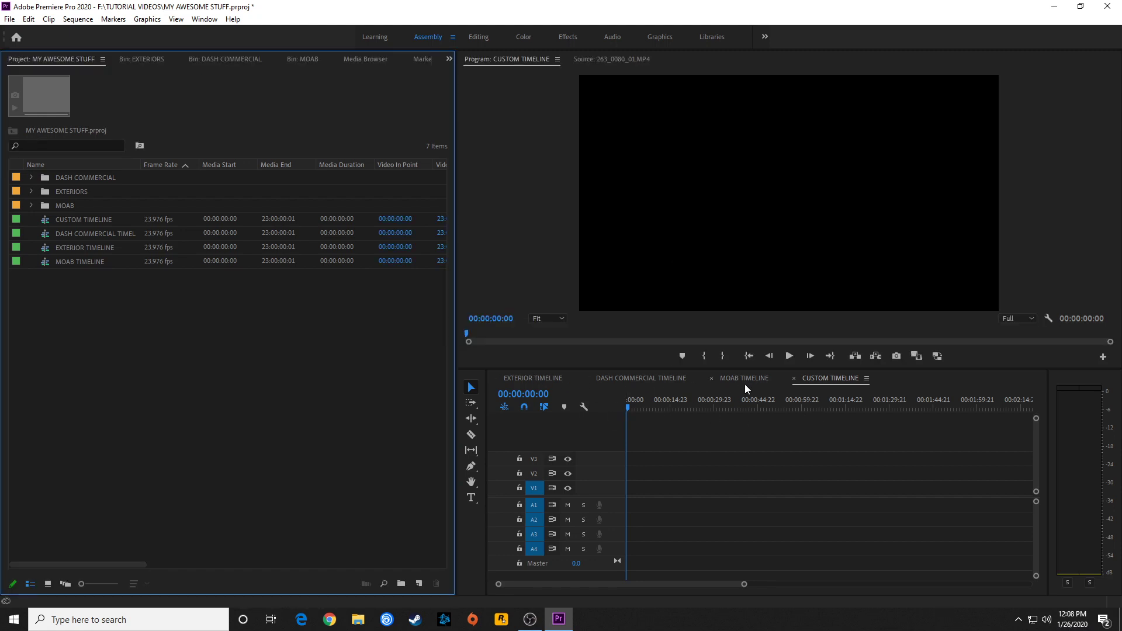
{"action": "left_click", "coordinate": [649, 380]}
{"action": "left_click", "coordinate": [528, 378]}
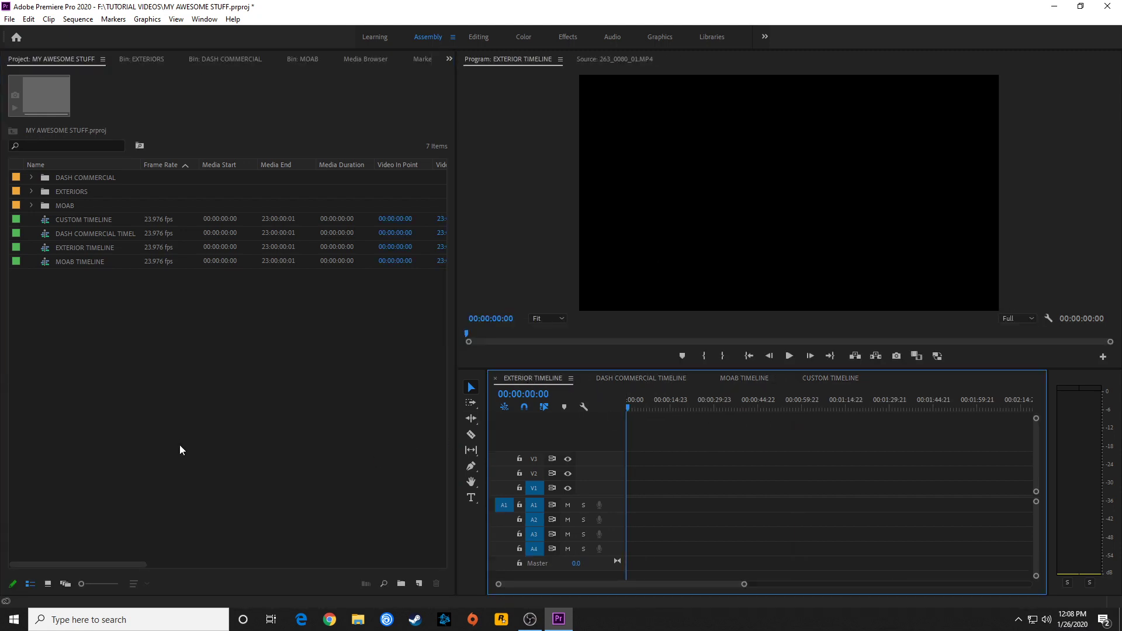